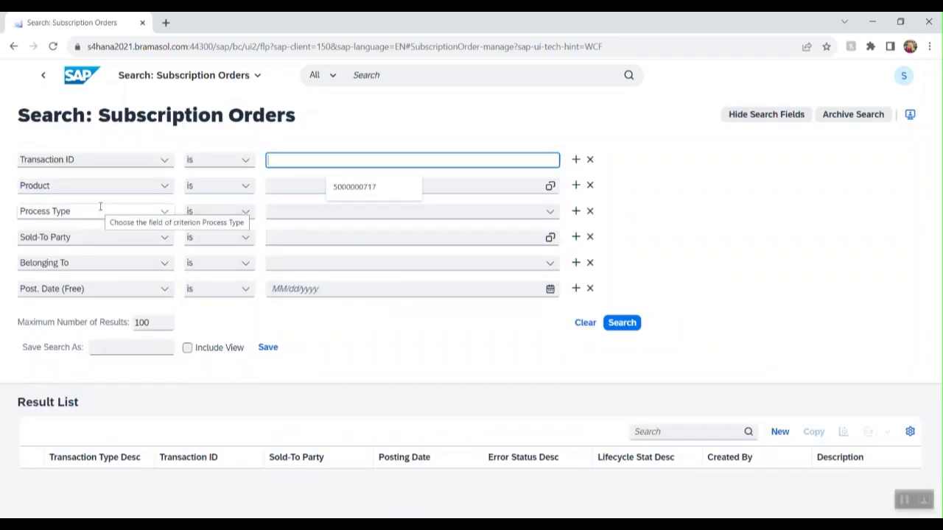
- Create a subscription order of transaction type ZRVO with the description Consumption and enter the customer's number as sold-to party
left_click(780, 434)
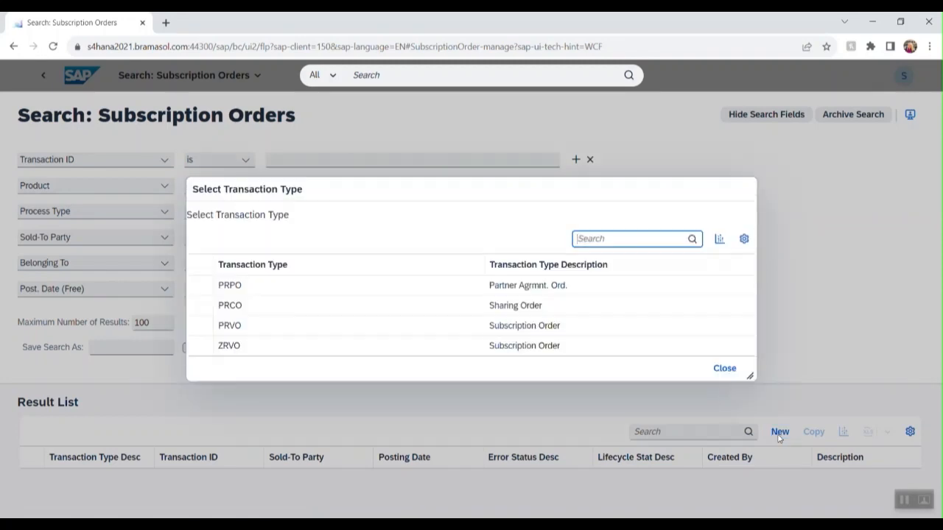
left_click(570, 349)
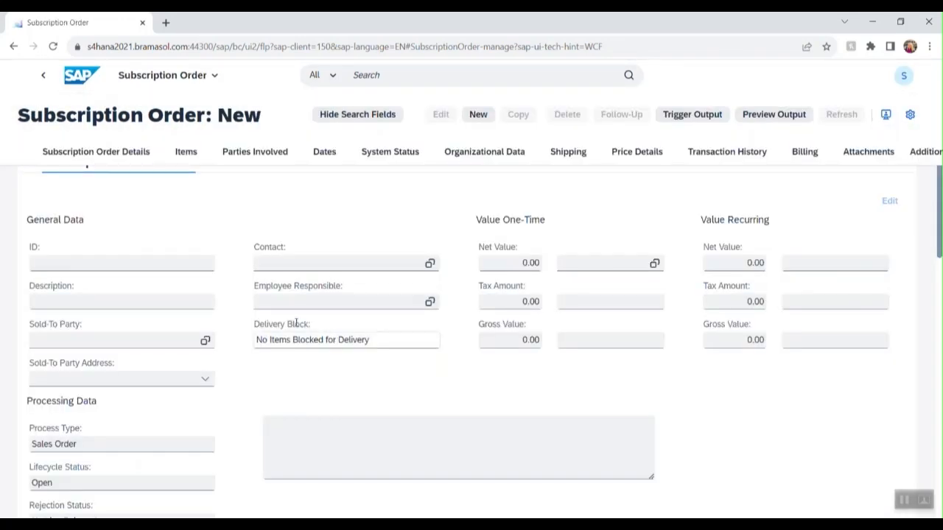
left_click(118, 280)
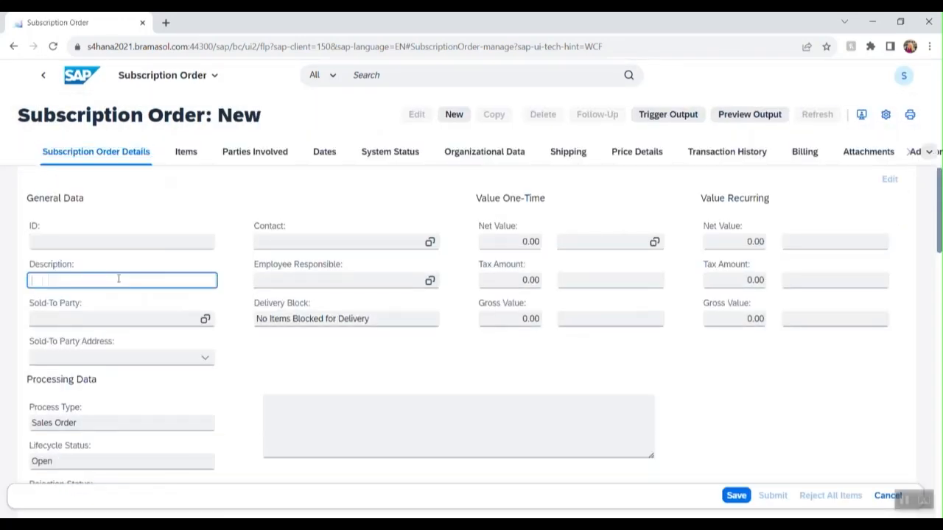
type("Consumption")
key("Tab")
type("3000132")
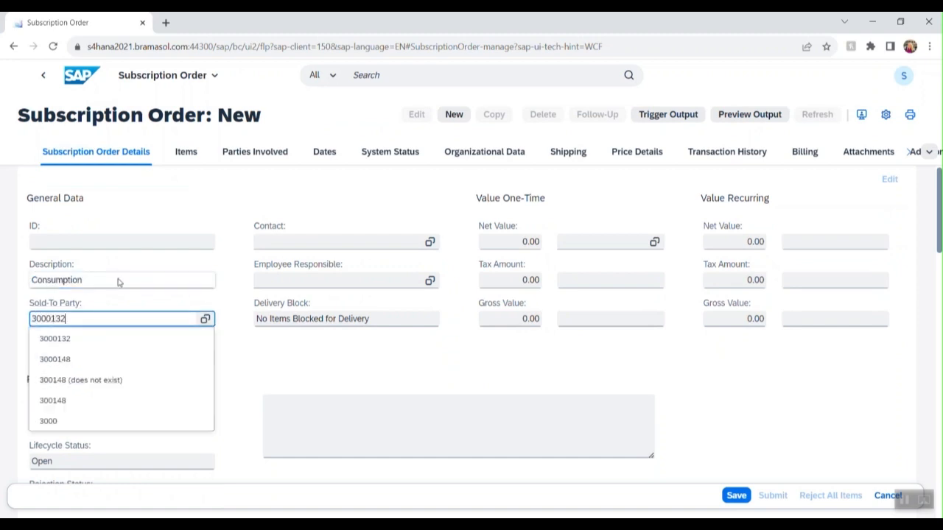
key("Tab")
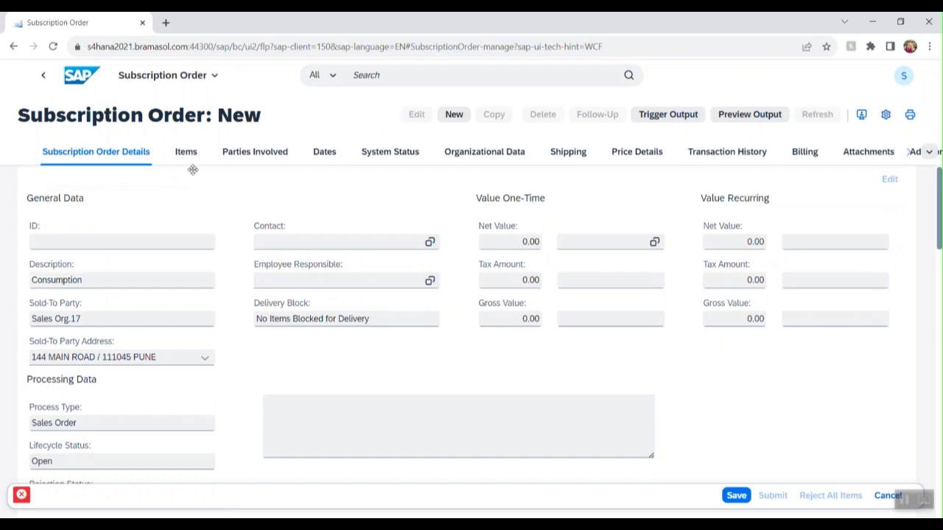
- Add product 102 as the first line item of the subscription order
left_click(190, 152)
left_click(302, 252)
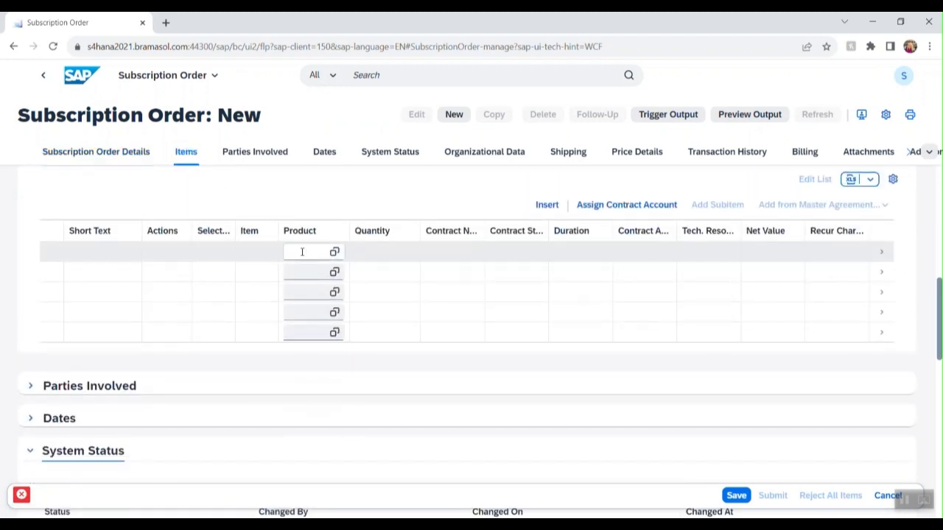
type("102")
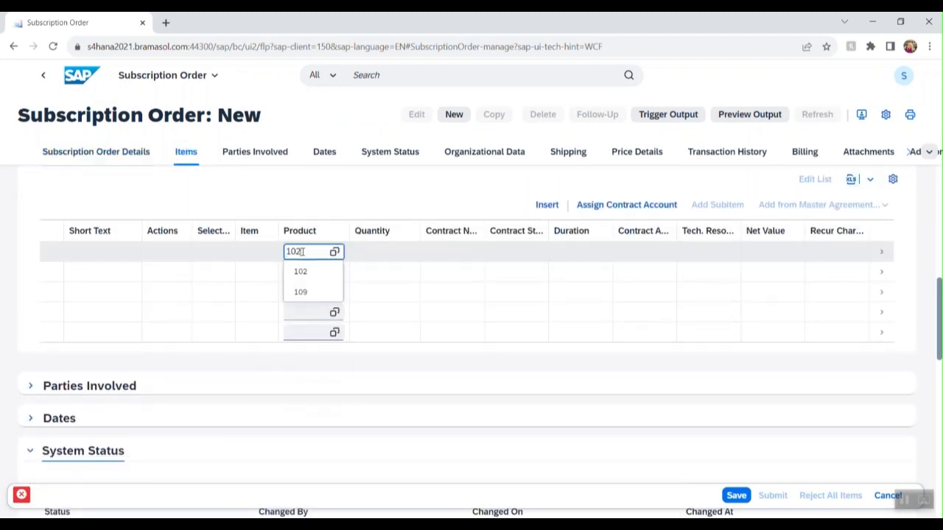
key("Return")
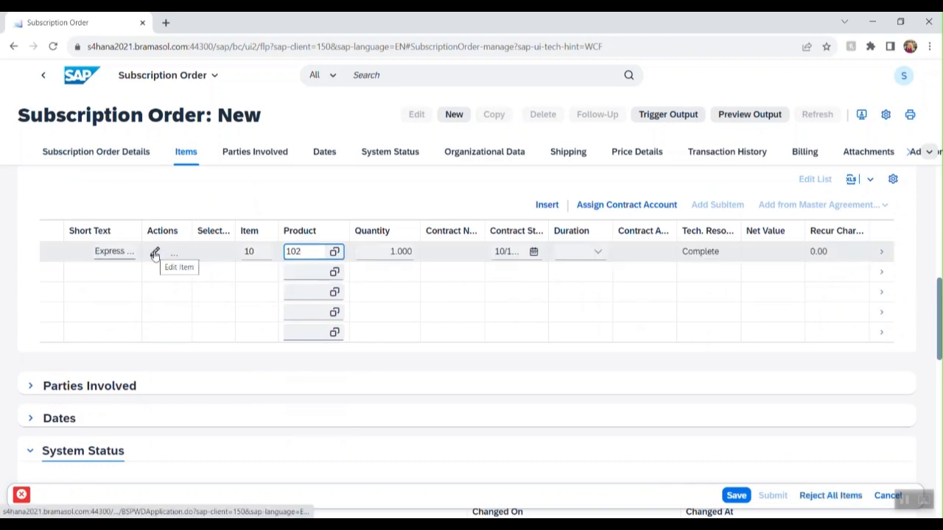
- Open item 10 for editing and enter CI21872 as the consumption identifier in its technical resources
left_click(156, 252)
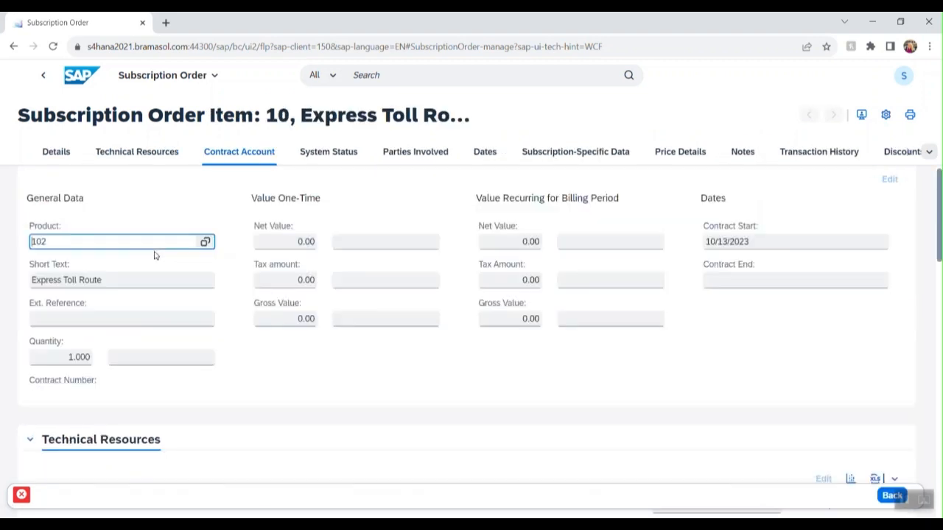
left_click(143, 153)
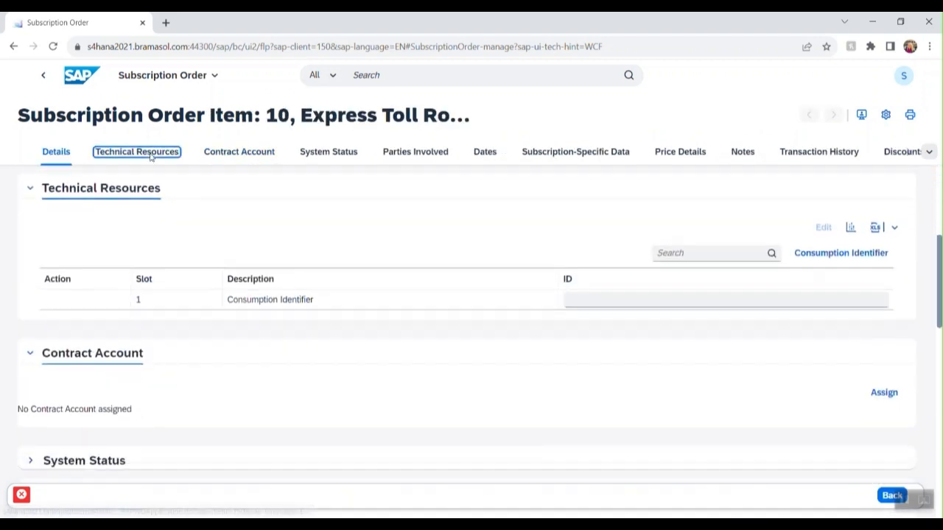
left_click(585, 251)
type("C")
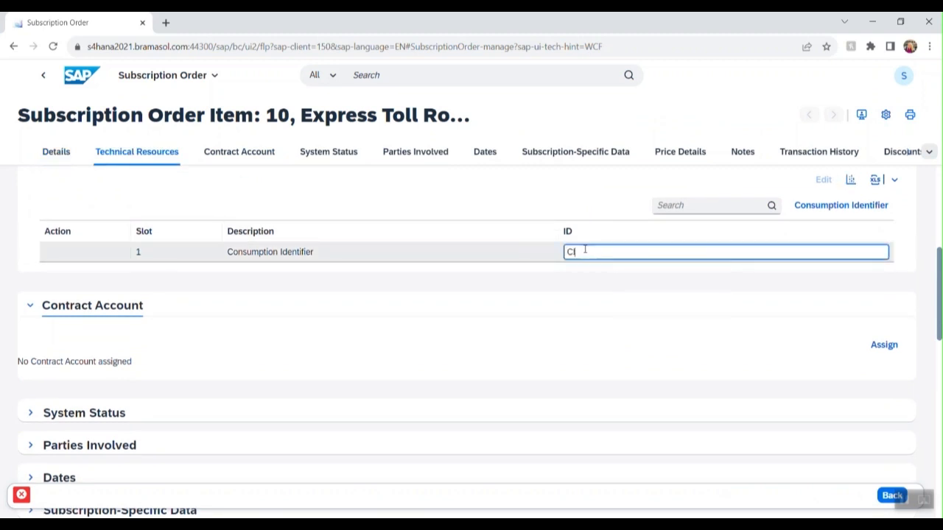
type("I21872")
- Review the item's contract dates, set its billing plan cycle to Monthly, and go back to the order
left_click(486, 153)
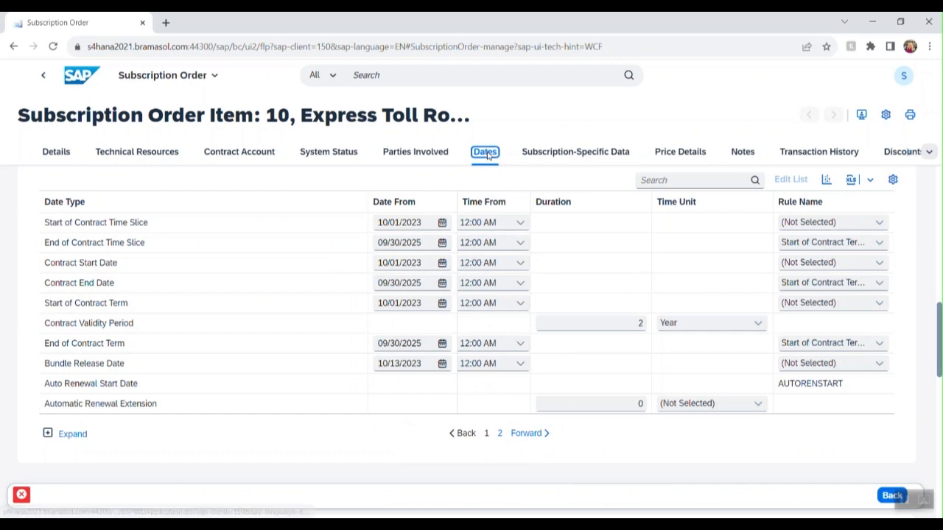
left_click(560, 154)
left_click(208, 392)
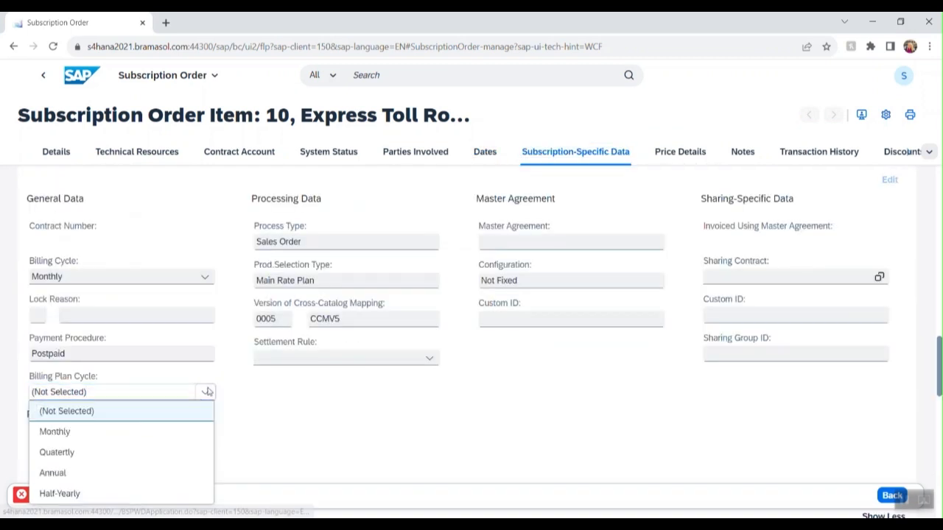
left_click(194, 437)
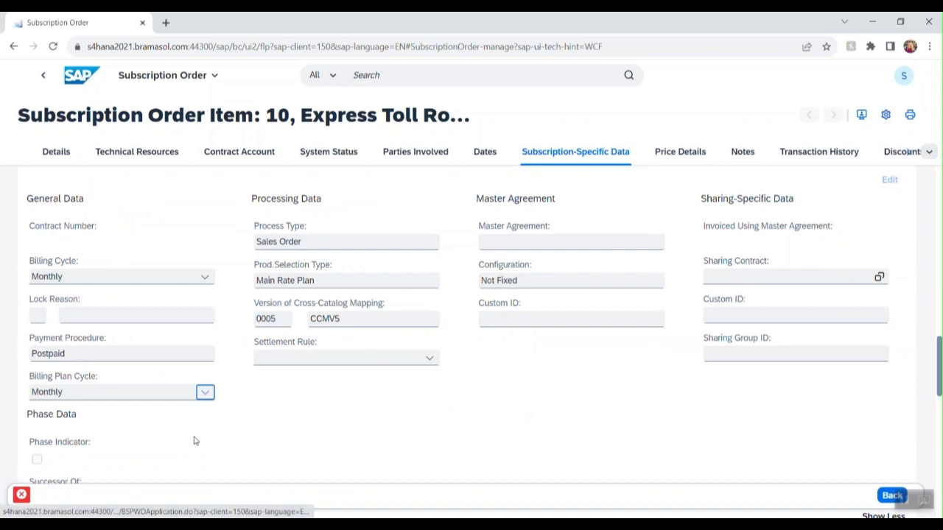
left_click(889, 498)
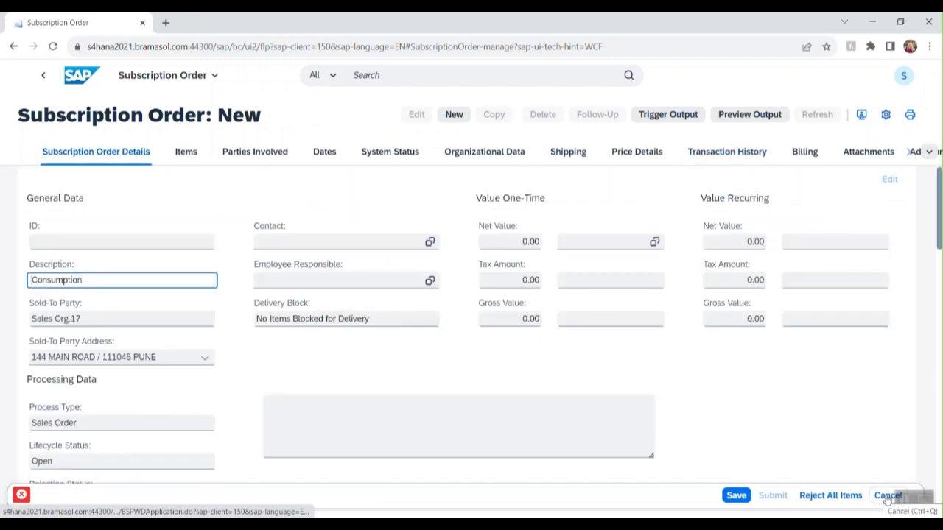
- Assign Org 17 as the order's sales organizational unit and submit the order
left_click(485, 151)
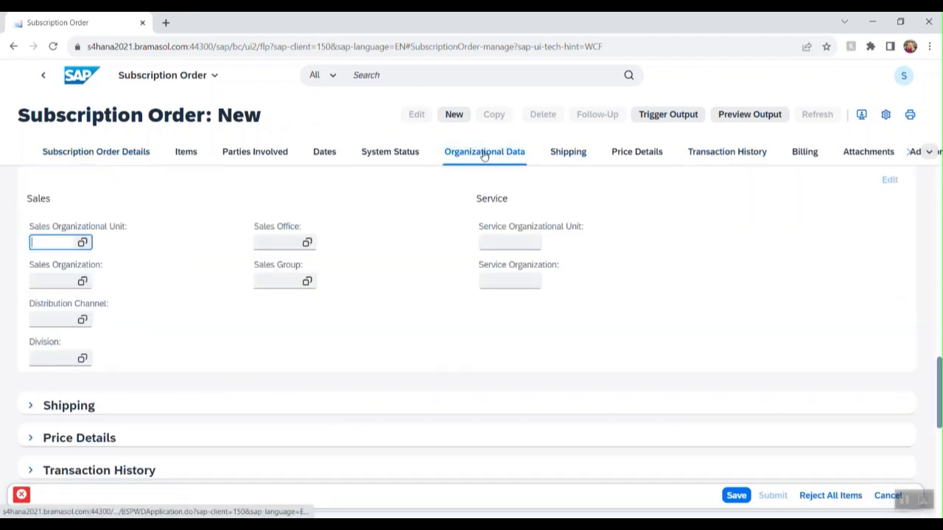
left_click(81, 242)
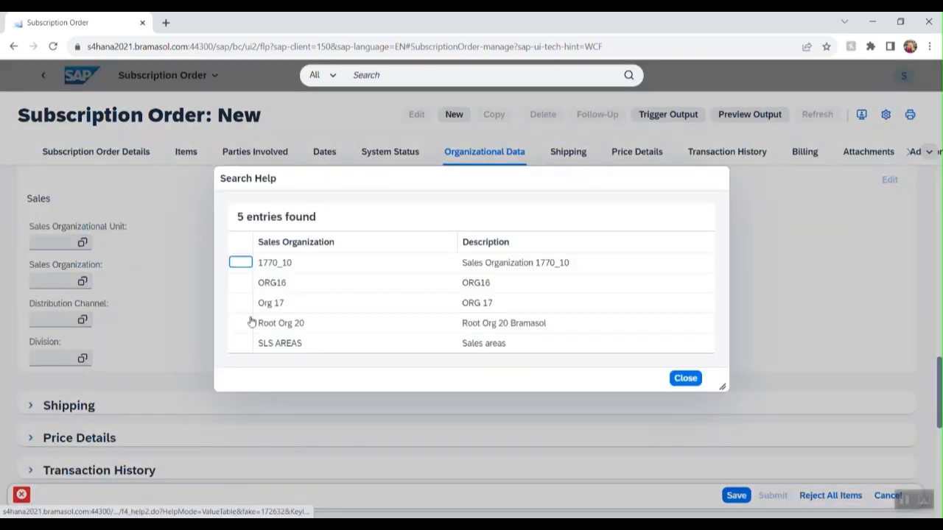
left_click(319, 303)
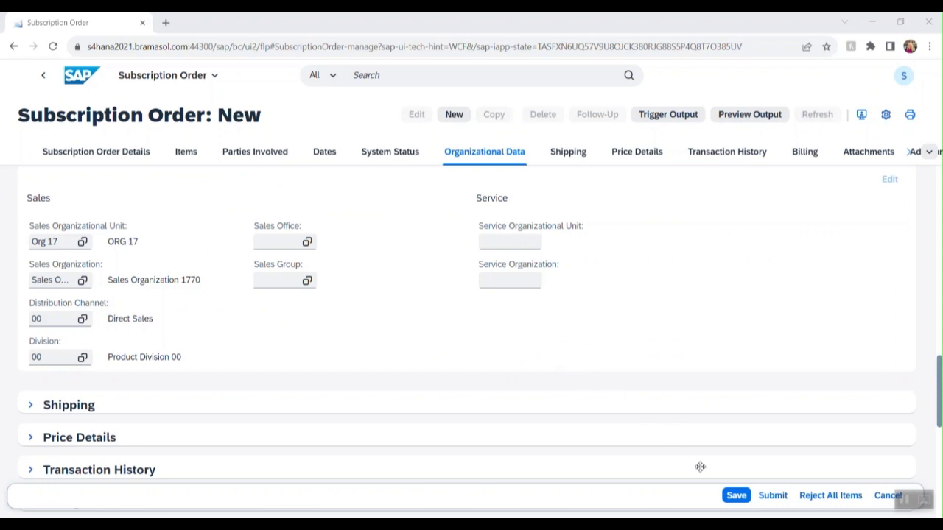
left_click(773, 496)
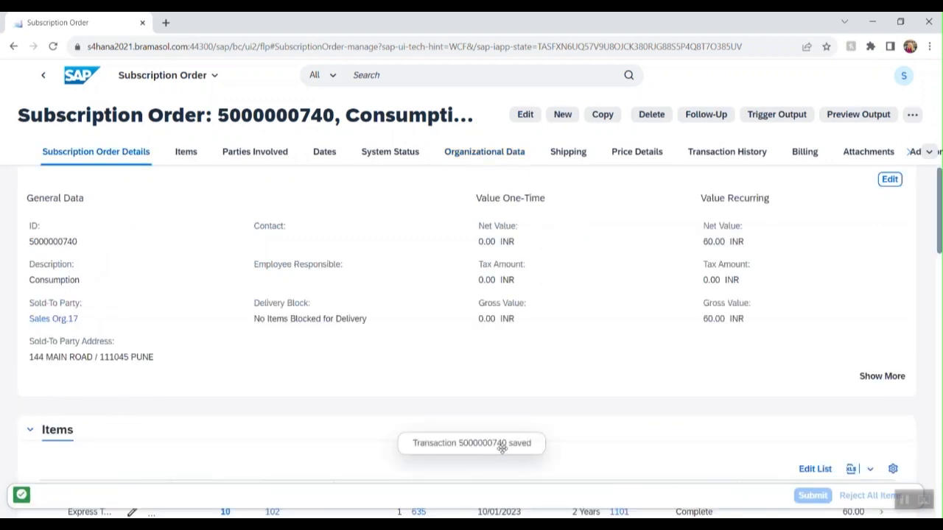
- Open the subscription contract linked to the order's item and review its details
left_click(187, 152)
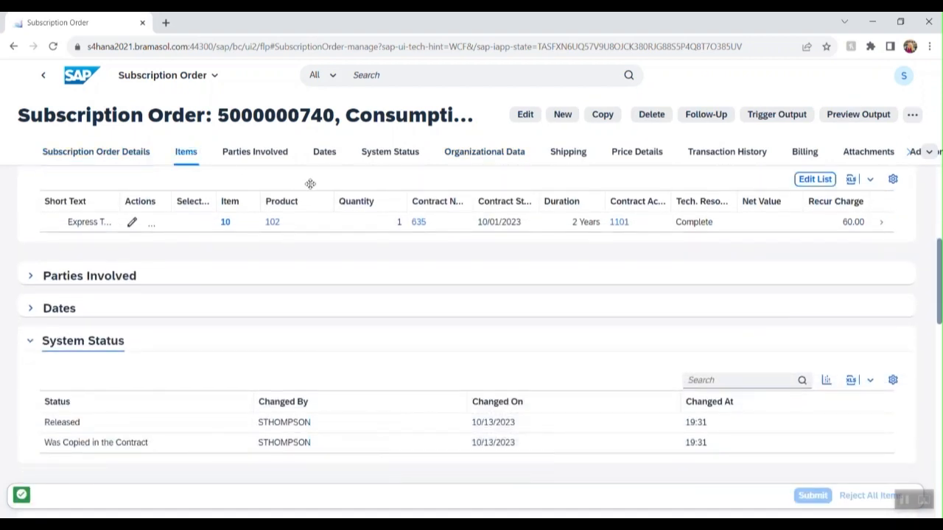
left_click(419, 224)
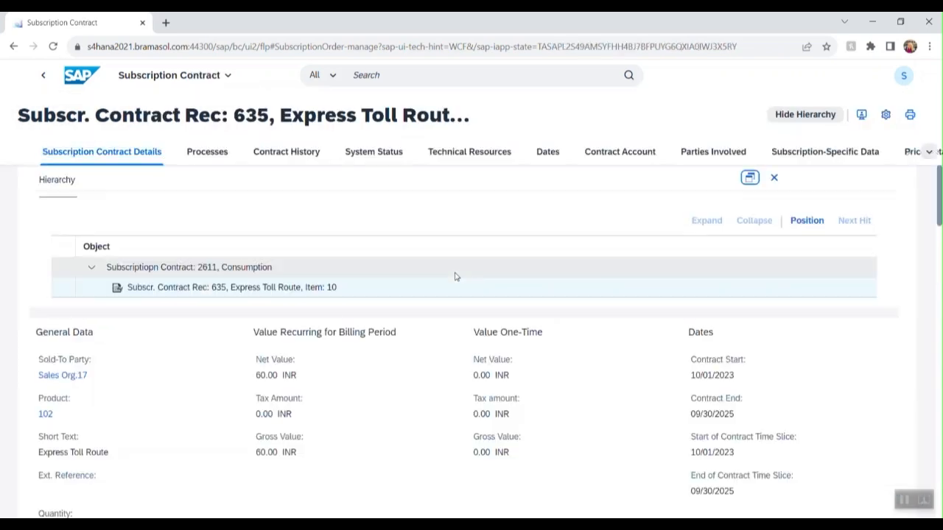
scroll(437, 300, "down", 2)
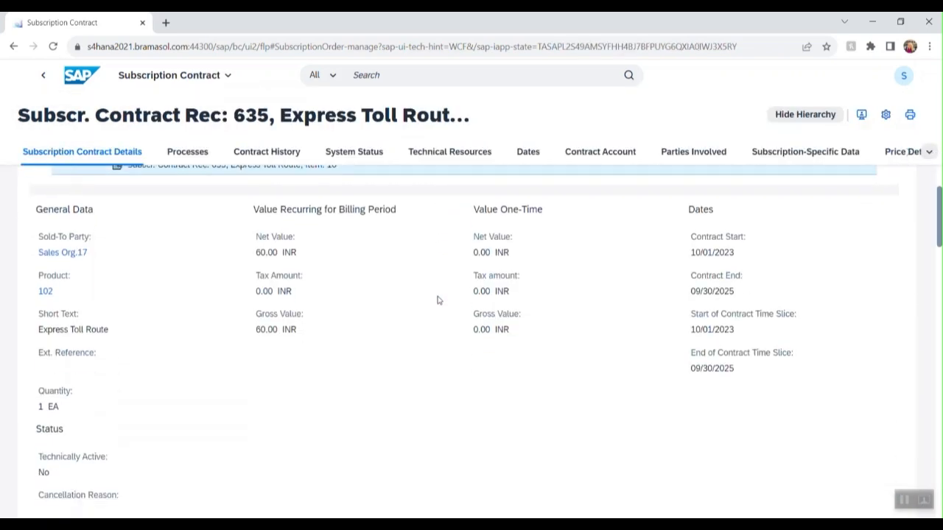
scroll(438, 300, "down", 3)
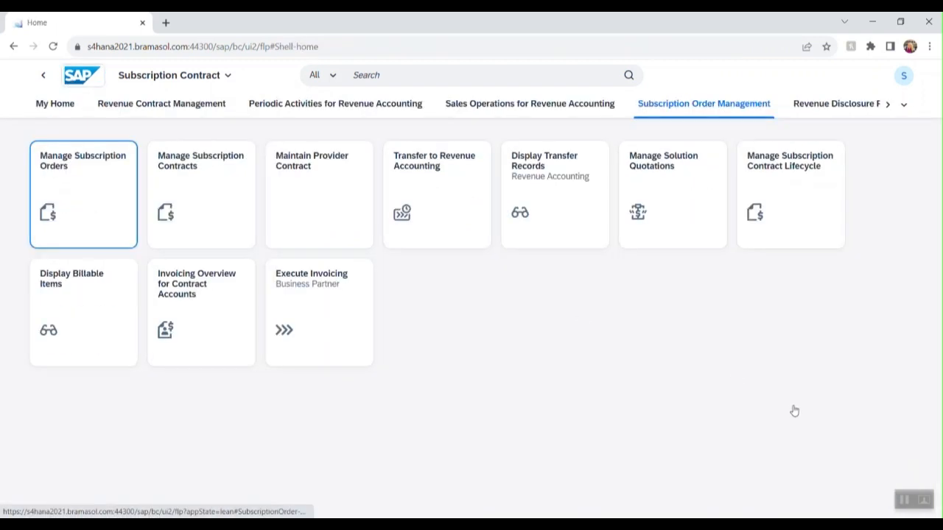
- Set up a transfer run to revenue accounting that creates revenue accounting items for header ID 635
left_click(444, 212)
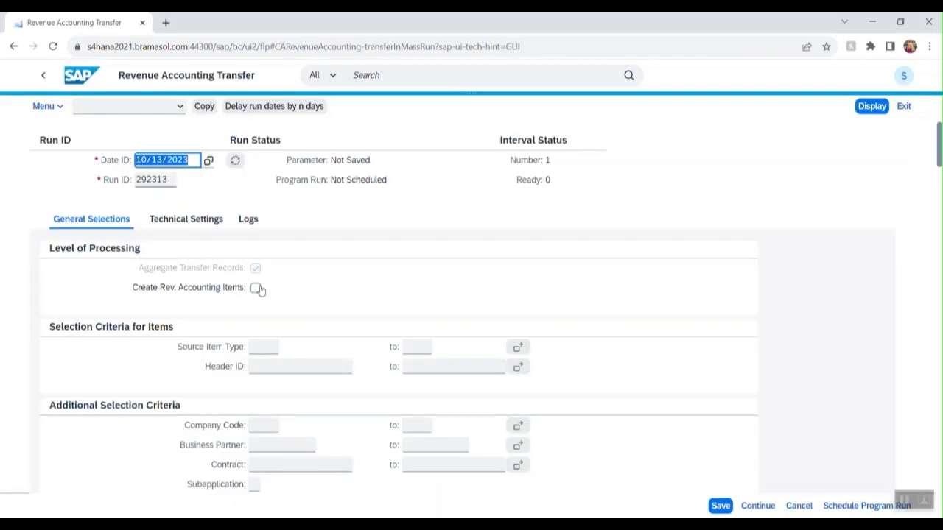
left_click(255, 288)
left_click(277, 372)
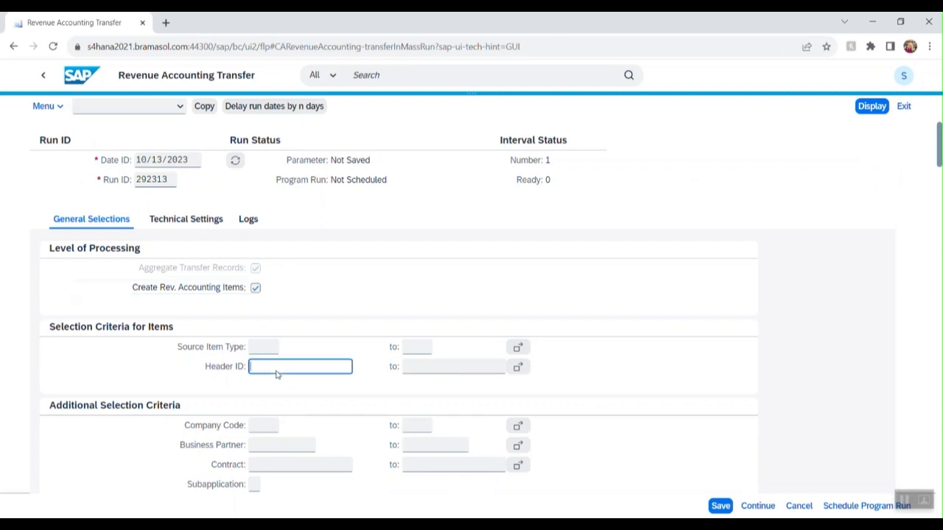
type("635")
- Schedule the transfer run as a background job starting immediately and refresh its detail status
left_click(858, 508)
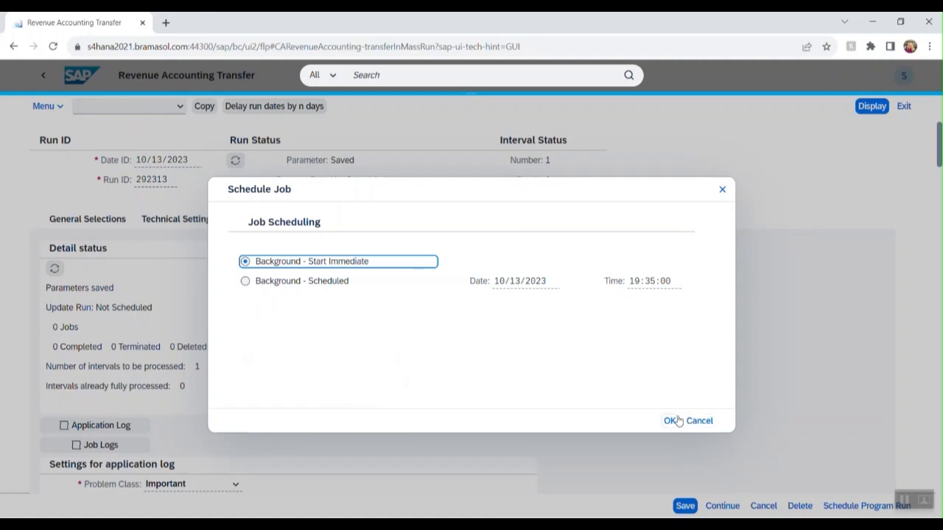
left_click(669, 421)
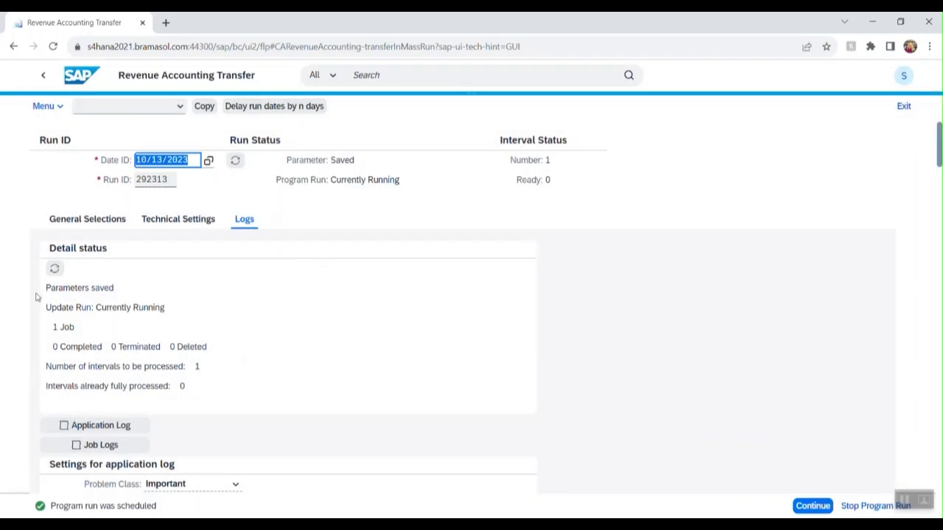
left_click(55, 268)
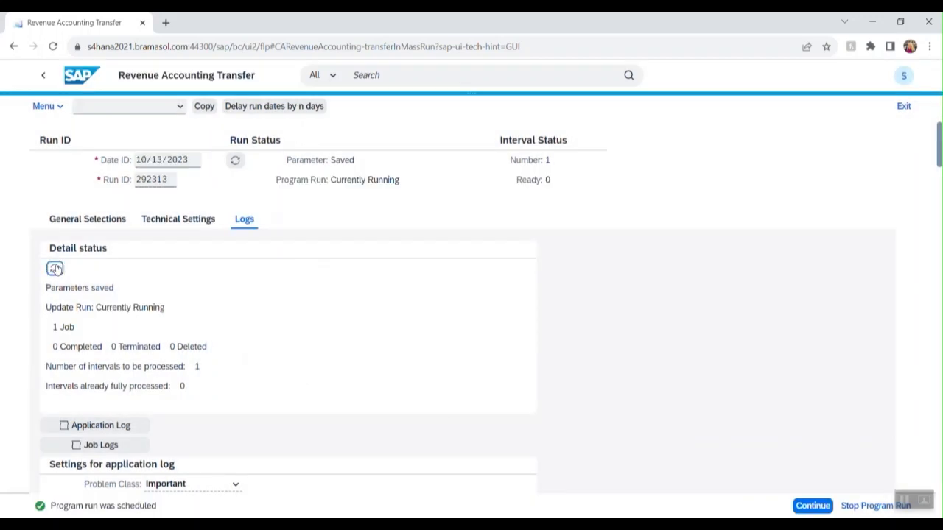
left_click(55, 269)
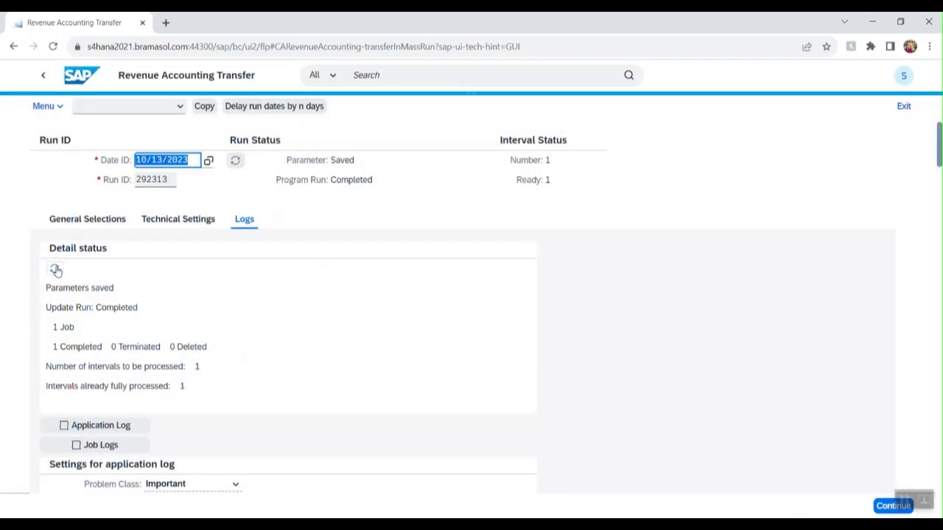
- Open the performance obligation structure of the newest revenue contract for company code 1770
left_click(79, 84)
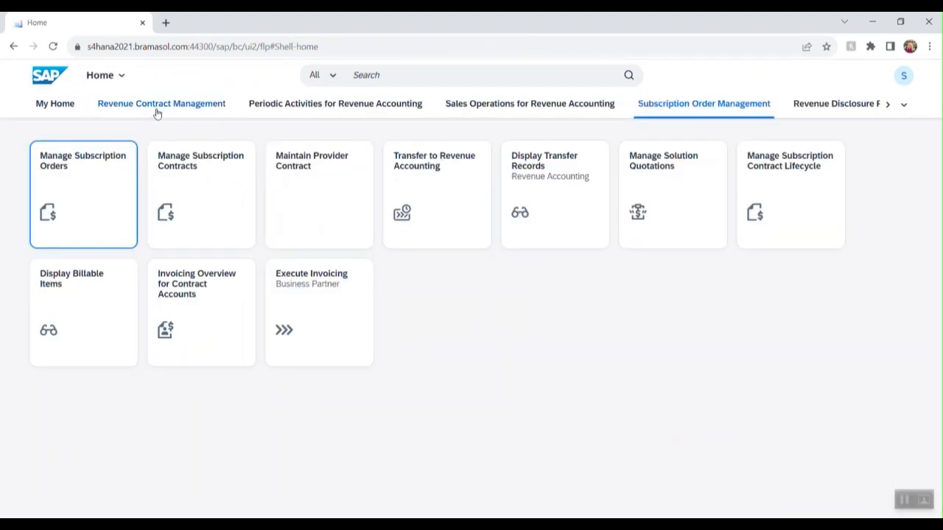
left_click(159, 114)
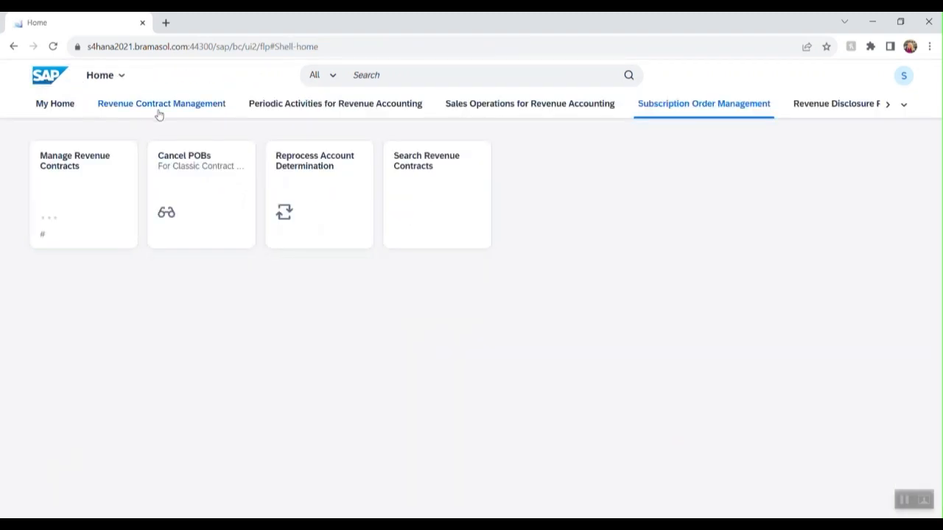
left_click(95, 186)
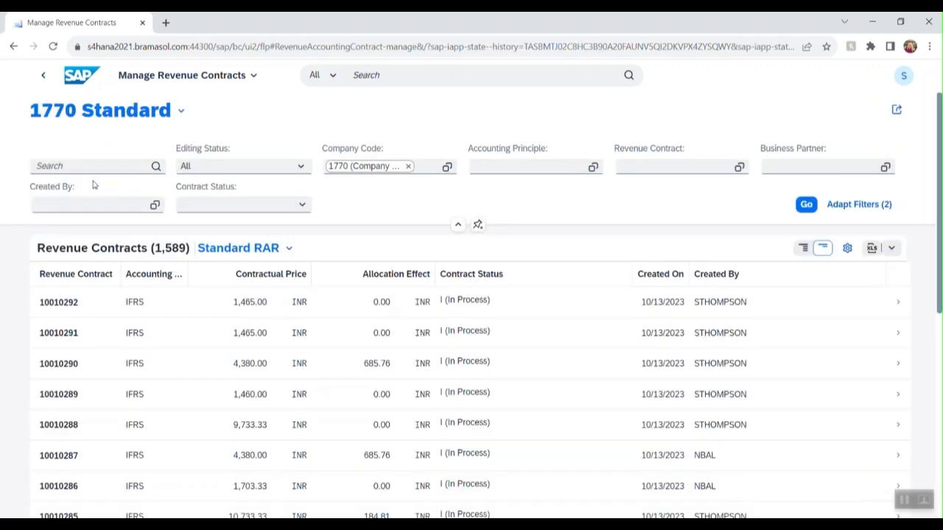
left_click(131, 303)
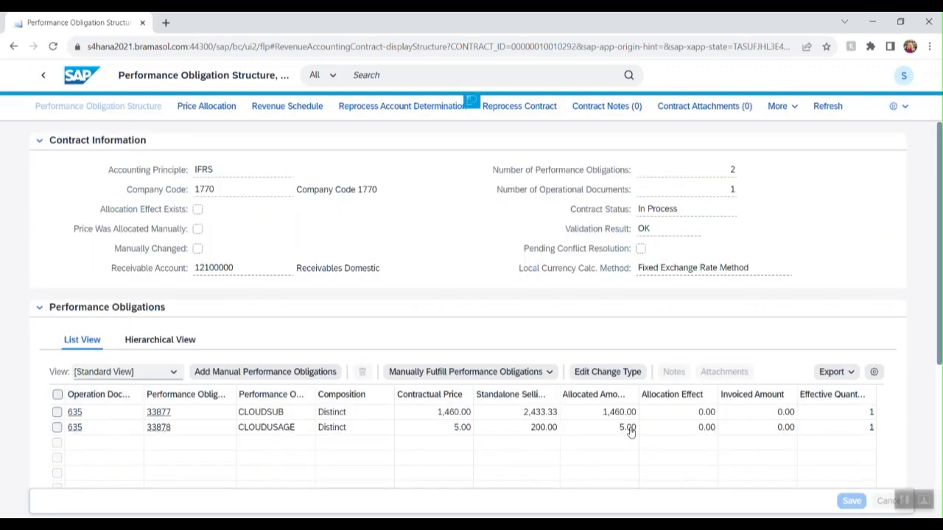
- Examine the contract's performance obligations and open its revenue schedule
scroll(940, 233, "down", 3)
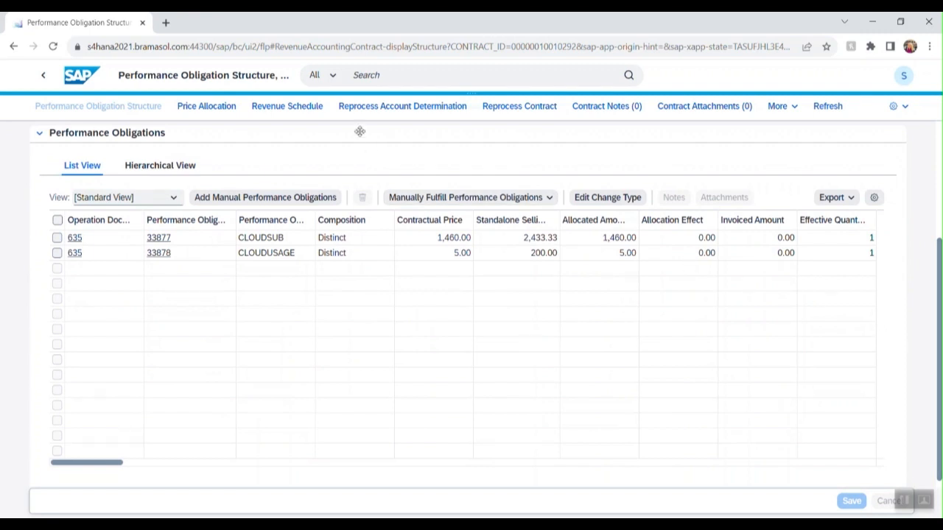
left_click(316, 108)
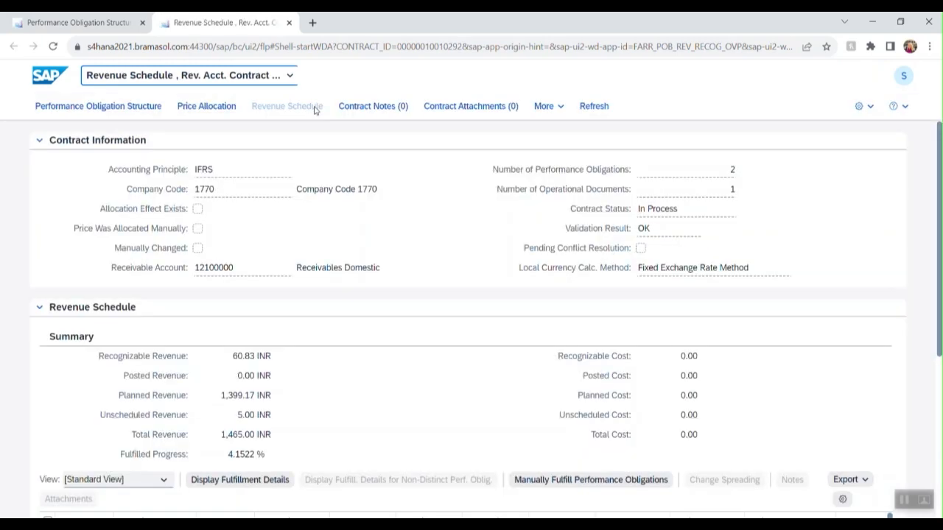
- Examine the revenue schedule's summary and its period-by-period revenue lines for the contract
scroll(472, 319, "down", 3)
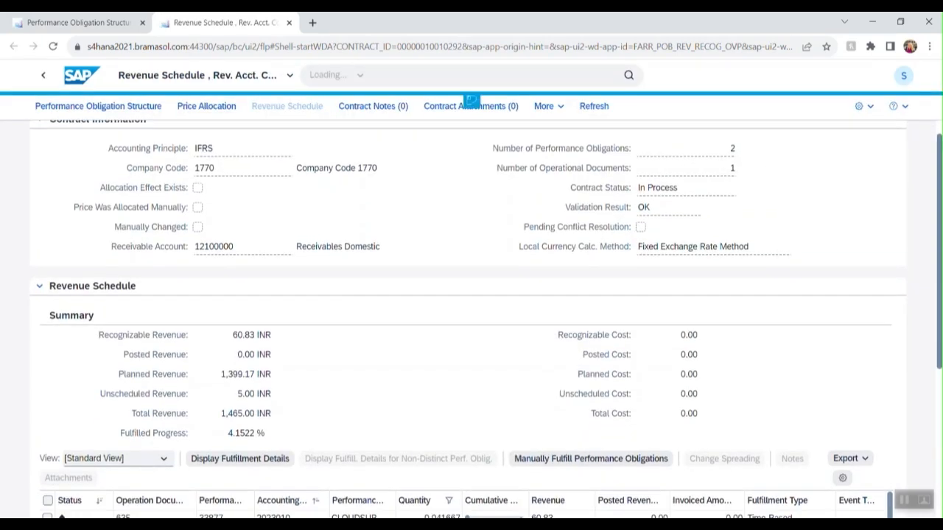
scroll(471, 99, "down", 1)
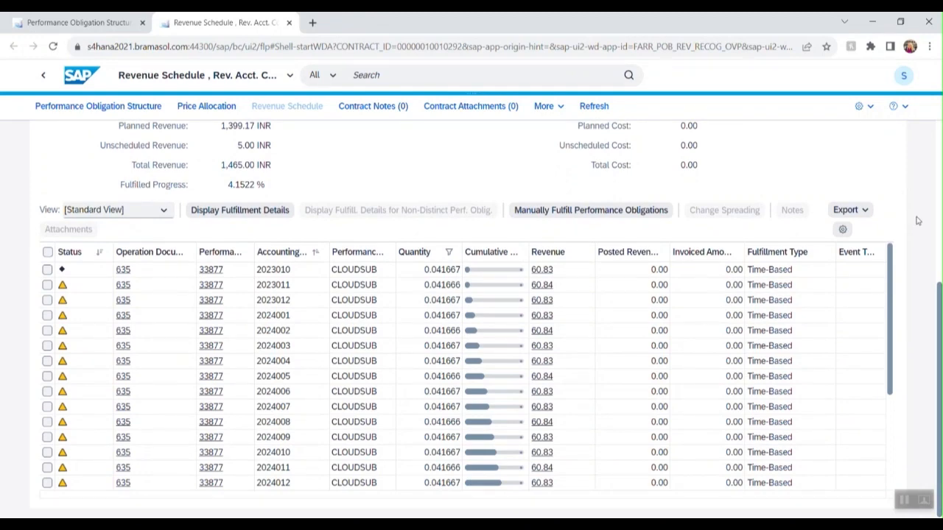
scroll(918, 220, "up", 4)
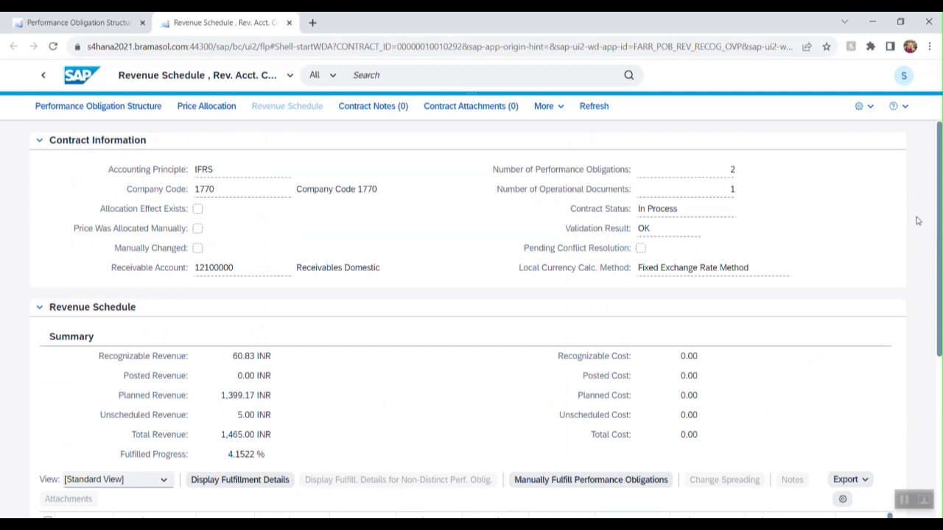
- Return to the home page's browser tab, open Display Billable Items and filter the list by contract 635
left_click(97, 19)
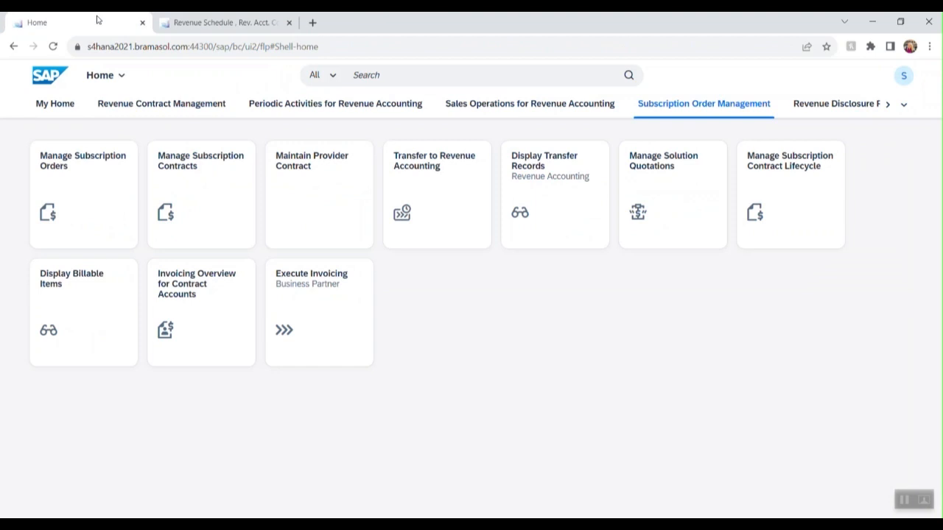
left_click(109, 311)
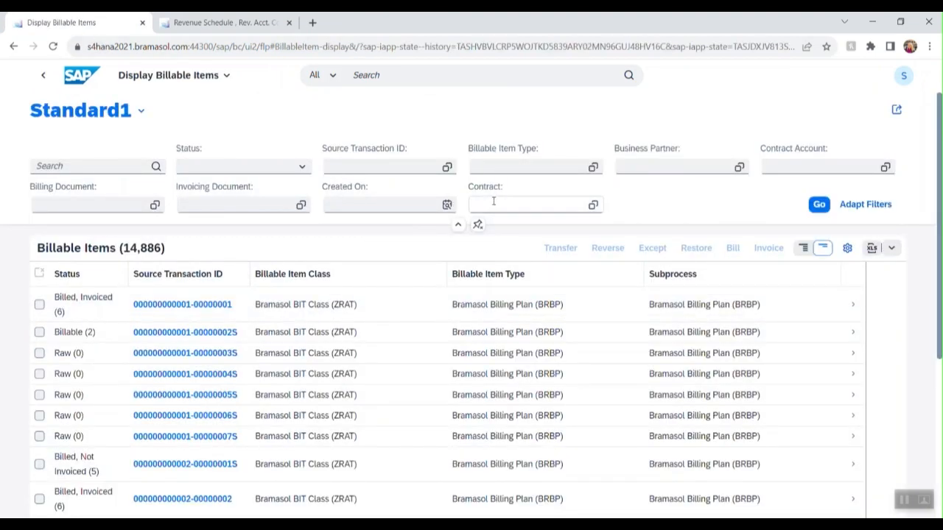
left_click(493, 202)
type("635")
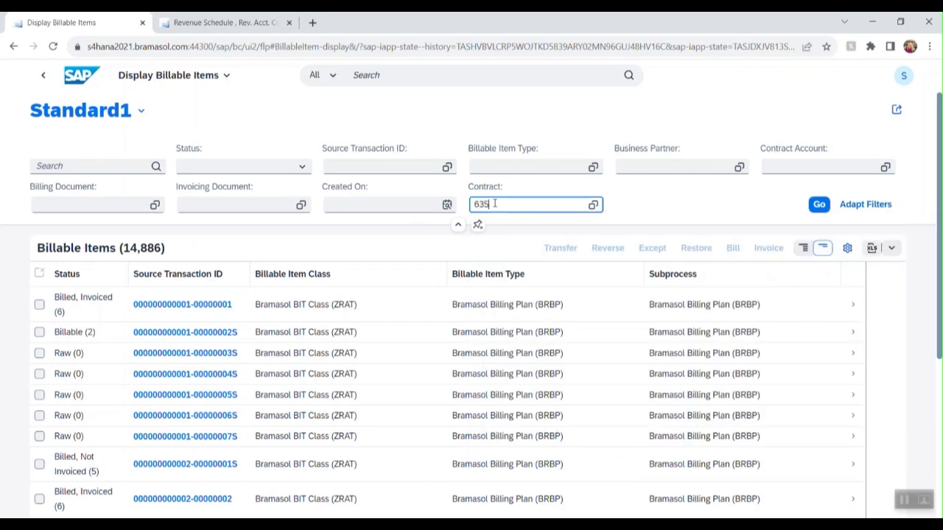
key("Return")
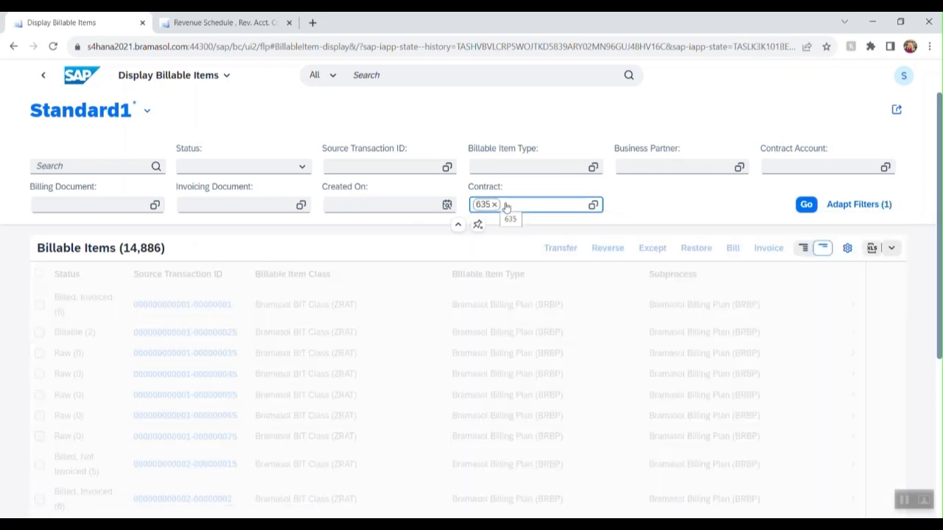
left_click(806, 205)
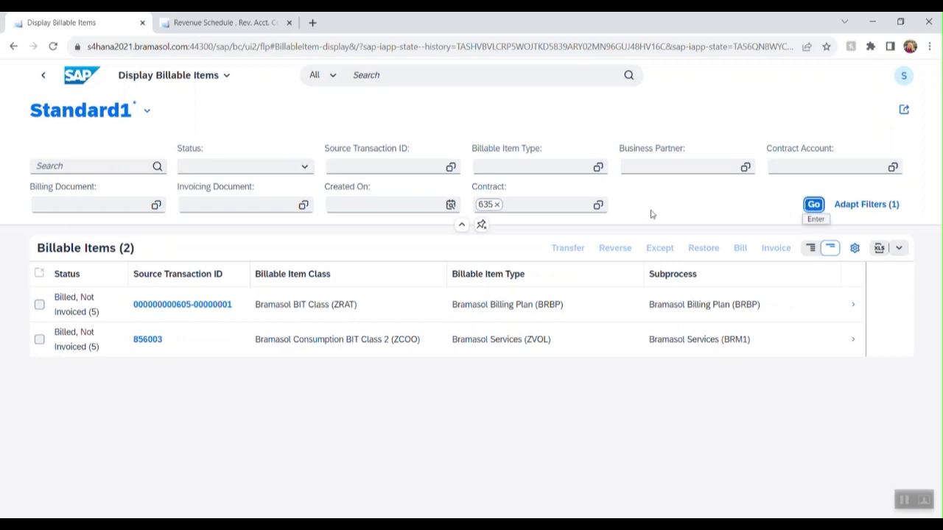
- Invoice both billable items of contract 635 using Bramasol Invoicing Process 1 and close the result log
left_click(39, 305)
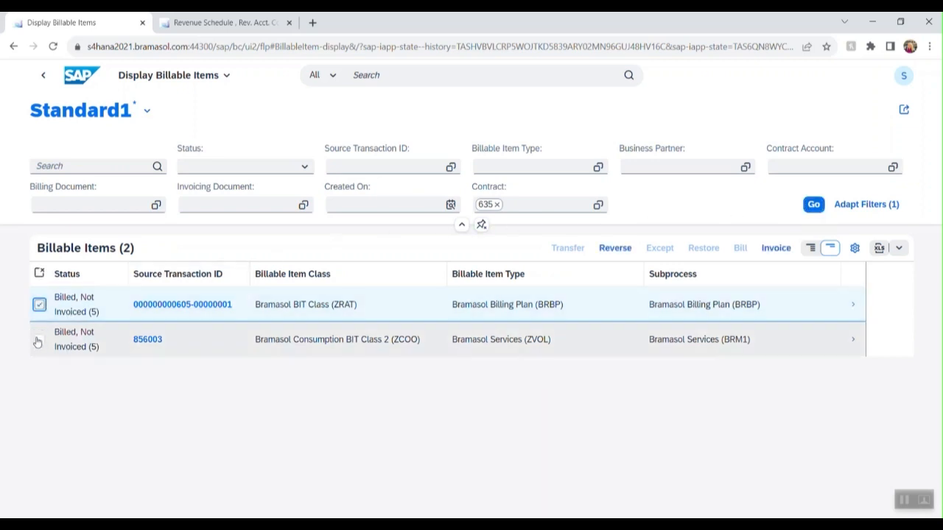
left_click(39, 339)
left_click(774, 250)
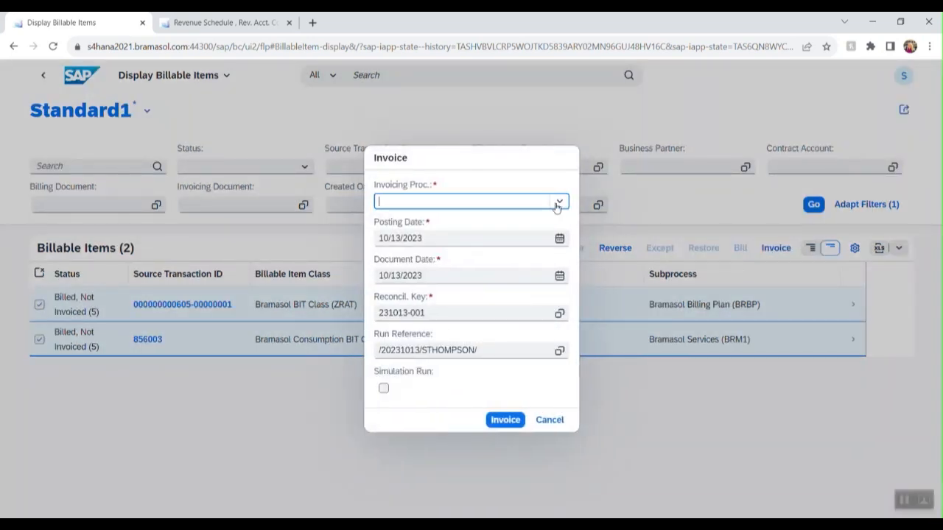
left_click(559, 201)
left_click(554, 218)
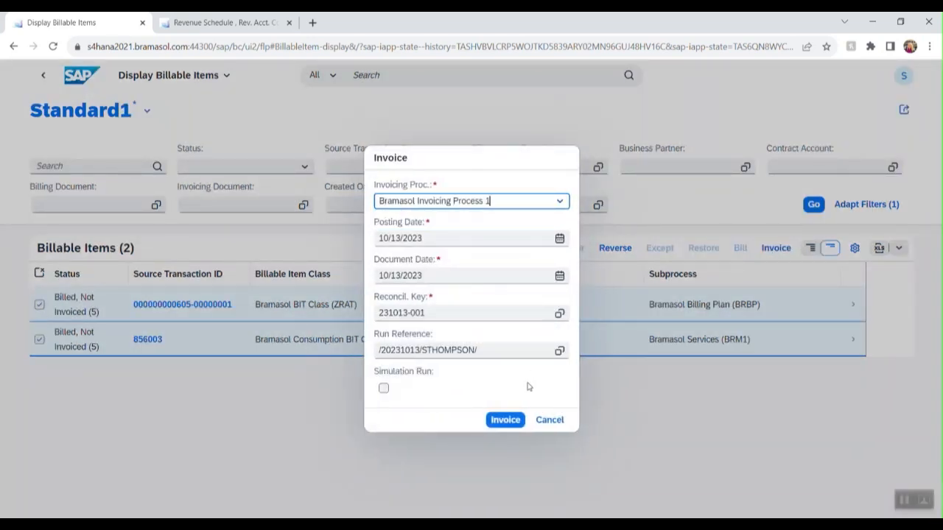
left_click(505, 420)
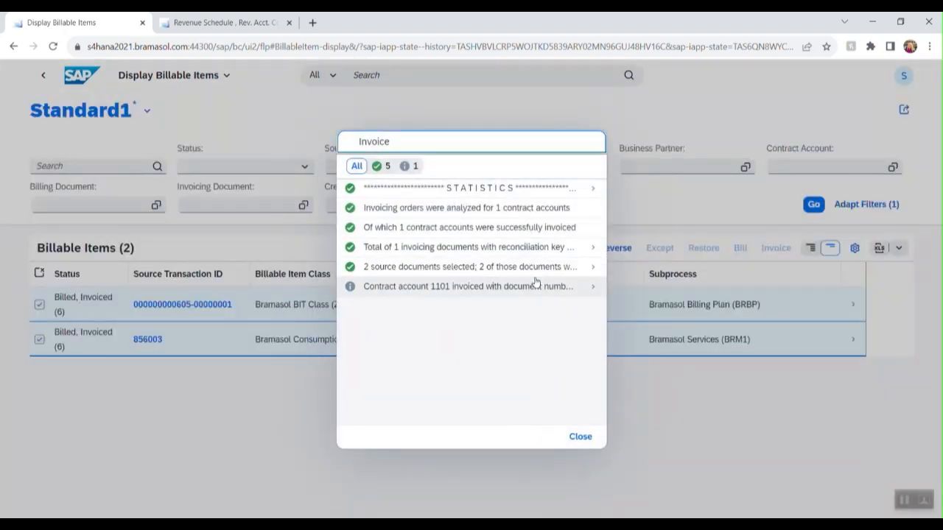
left_click(581, 439)
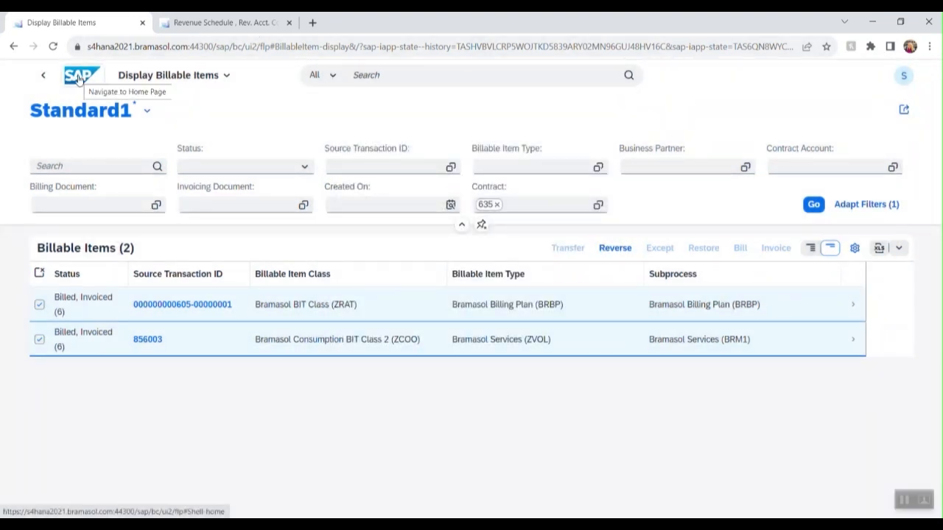
- Open revenue contract 10010292 from Manage Revenue Contracts, examine its performance obligations' invoiced amounts and open its revenue schedule
left_click(79, 76)
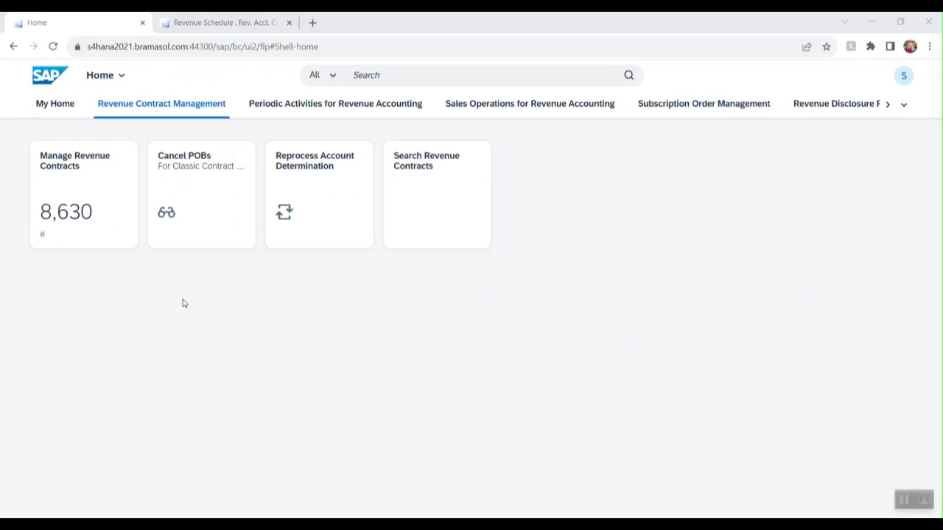
left_click(83, 191)
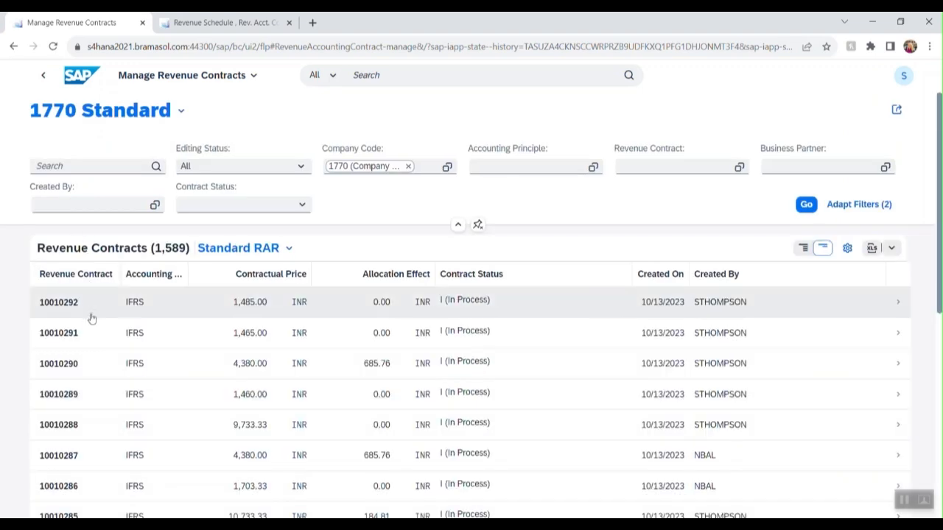
left_click(91, 303)
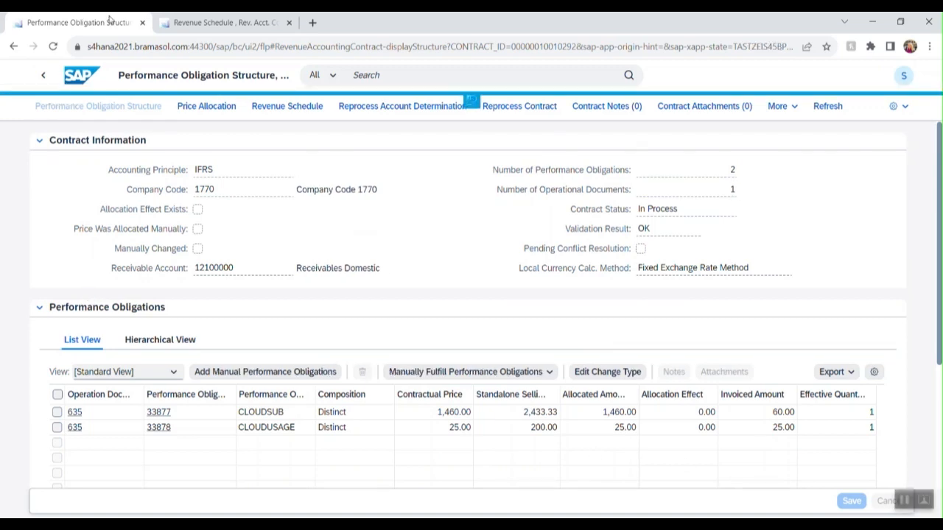
scroll(663, 228, "down", 2)
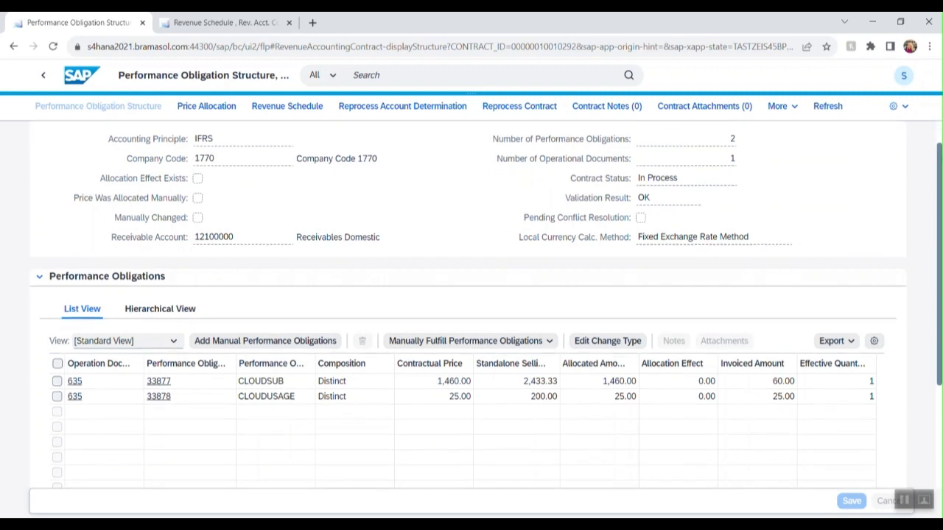
scroll(472, 302, "down", 1)
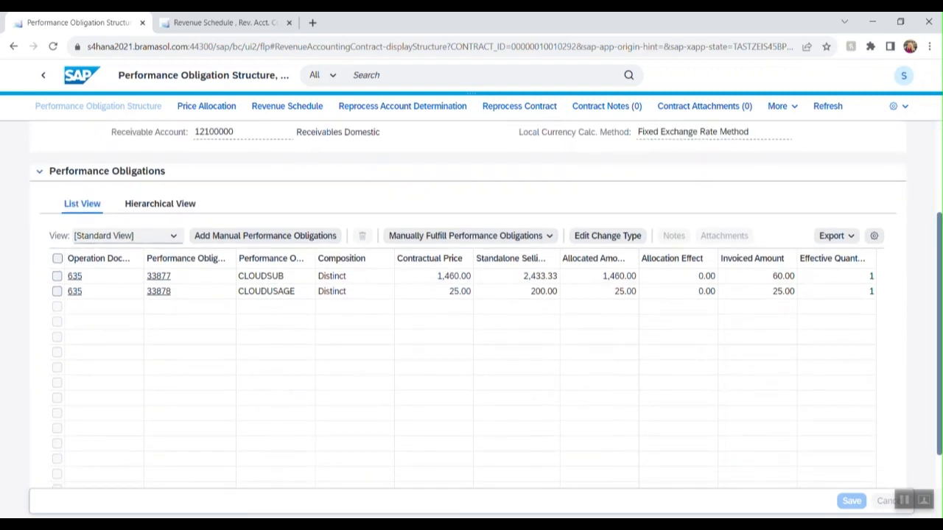
scroll(941, 231, "down", 1)
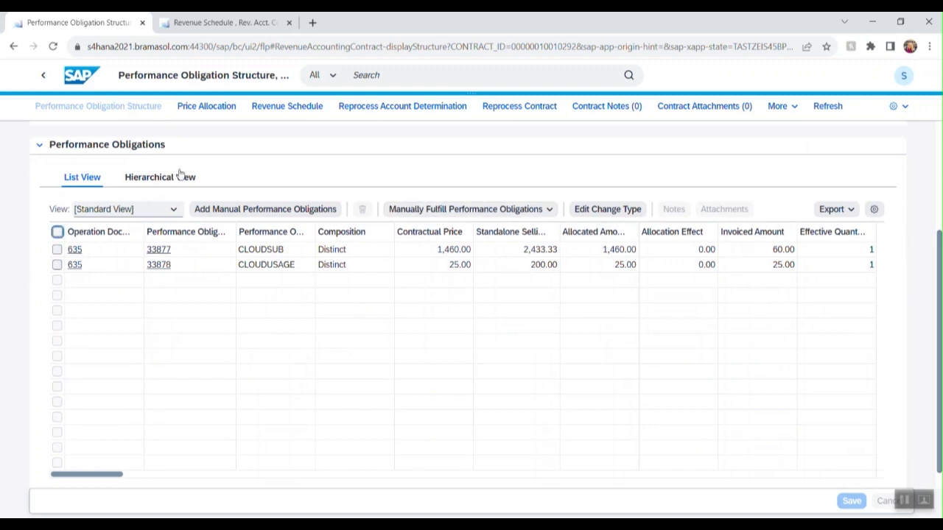
left_click(287, 107)
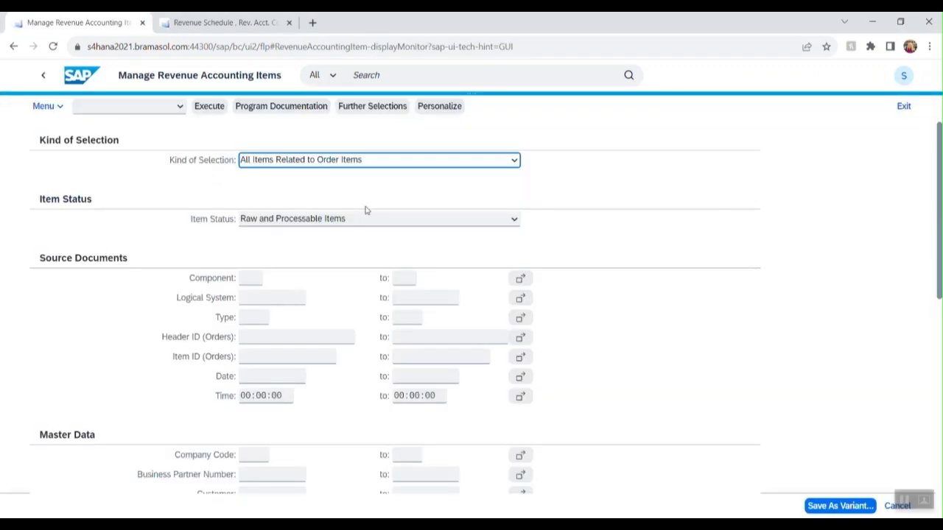
- List the revenue accounting items of header ID 635 with the item status set to All Items
left_click(367, 219)
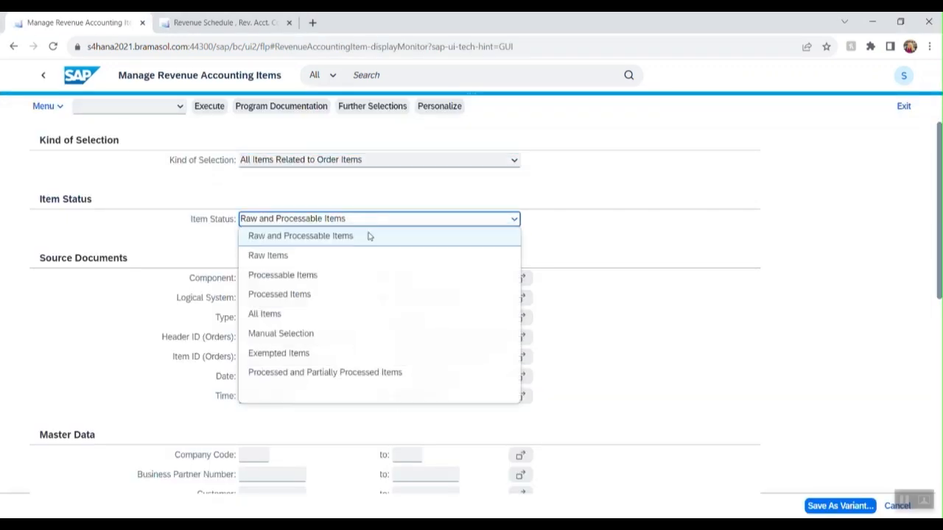
left_click(355, 317)
left_click(317, 340)
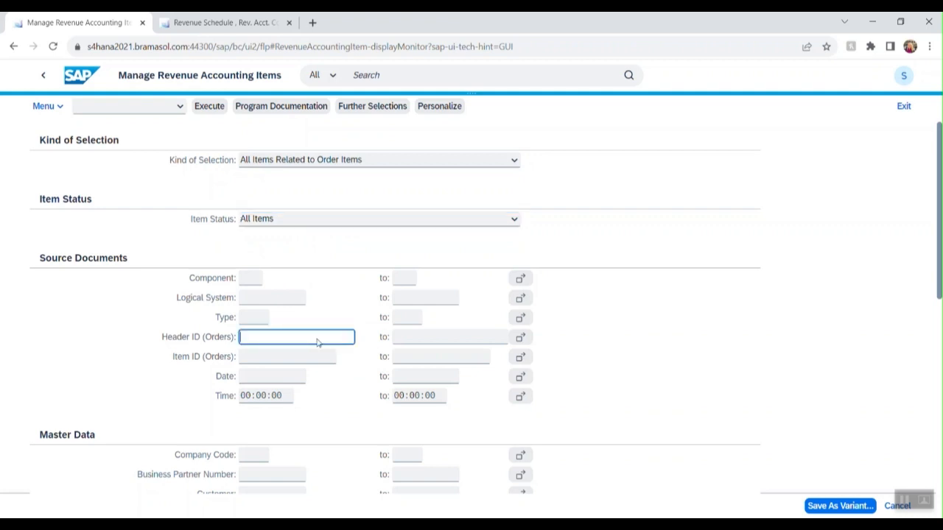
type("635")
left_click(210, 111)
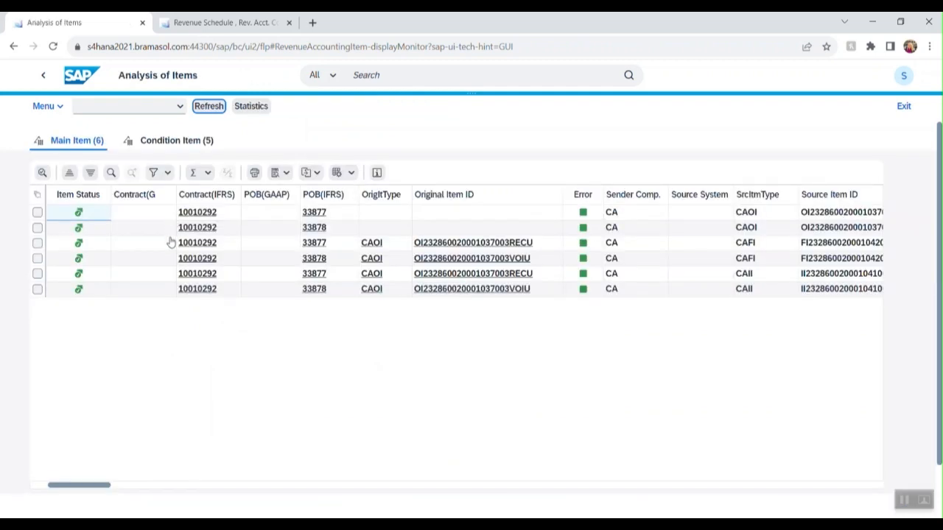
- Examine the main items through to their invoicing document column and open the linked invoicing document
left_click(37, 212)
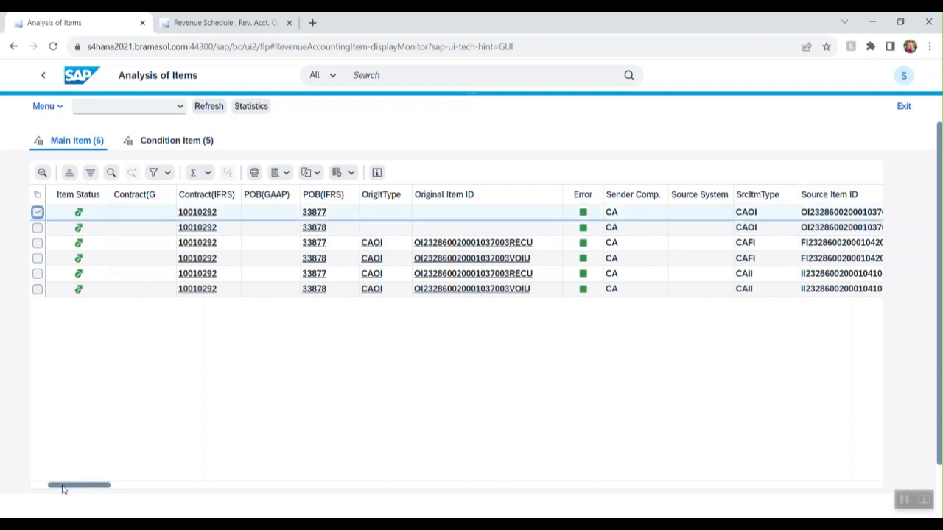
left_click_drag(65, 489, 871, 489)
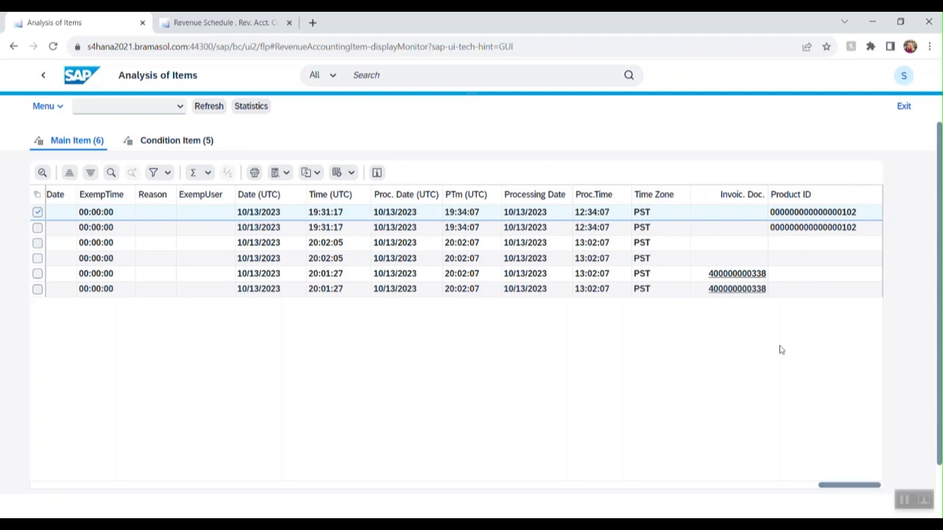
left_click(755, 278)
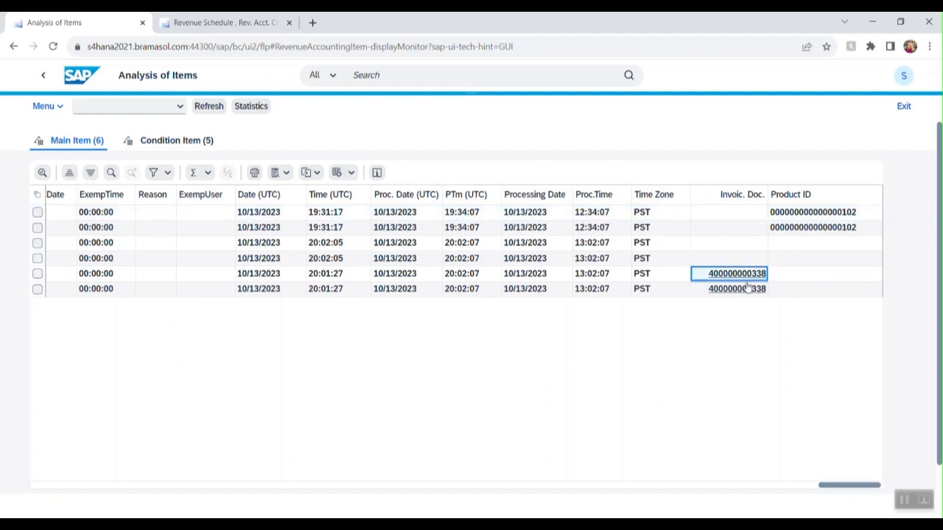
left_click(739, 291)
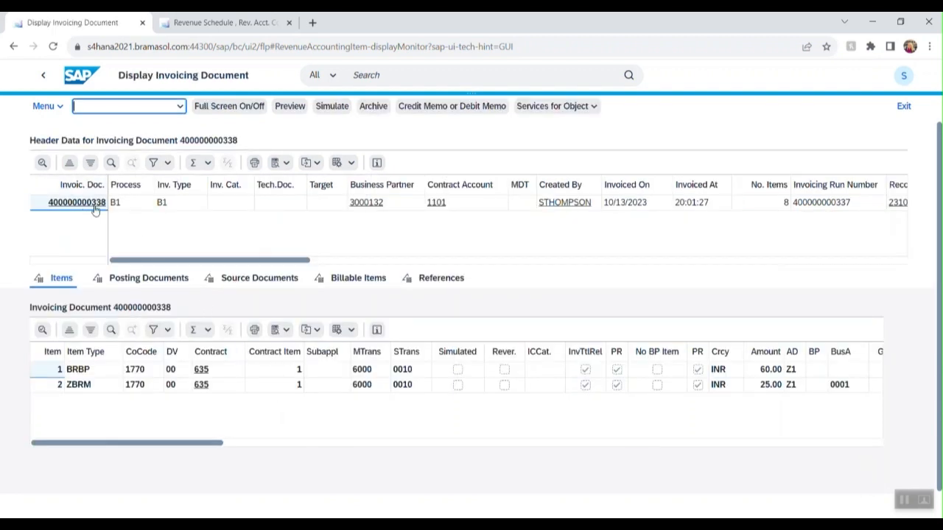
- Review the invoicing document's posting documents, source documents and billable items
left_click(149, 280)
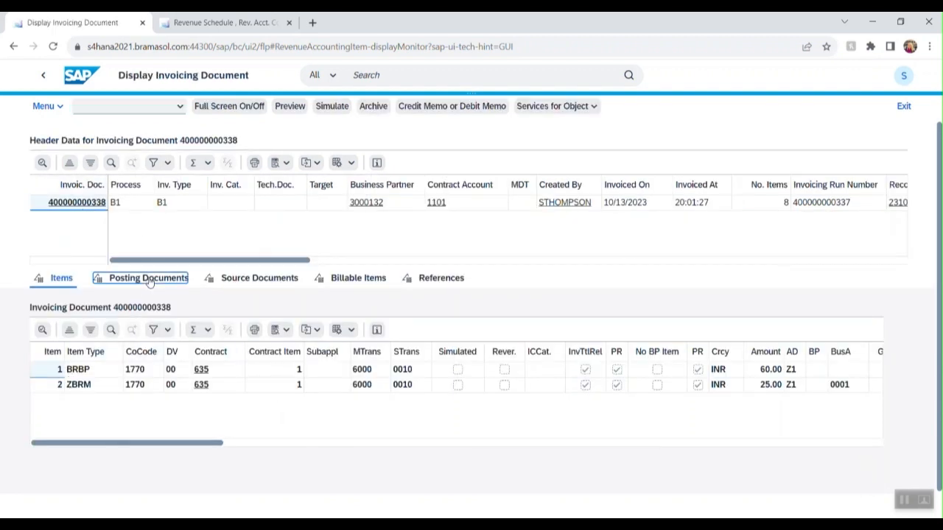
left_click(249, 284)
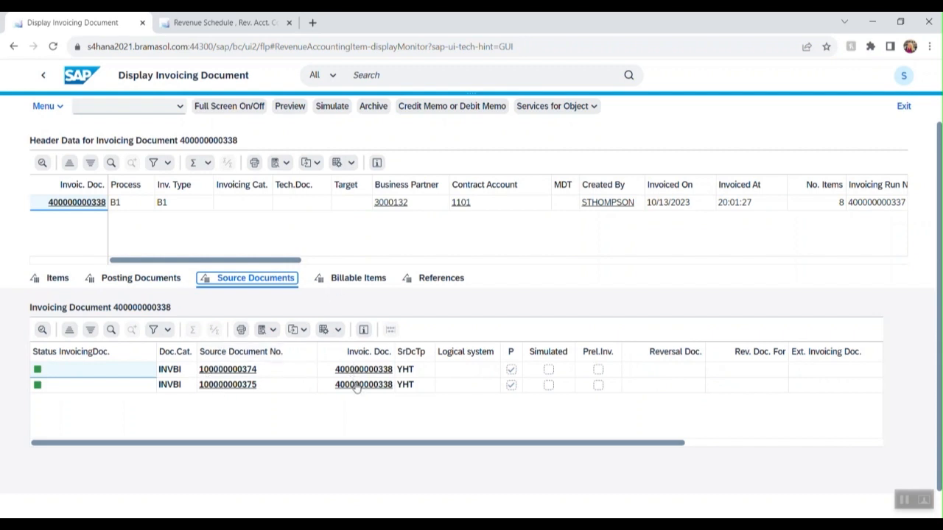
left_click(377, 279)
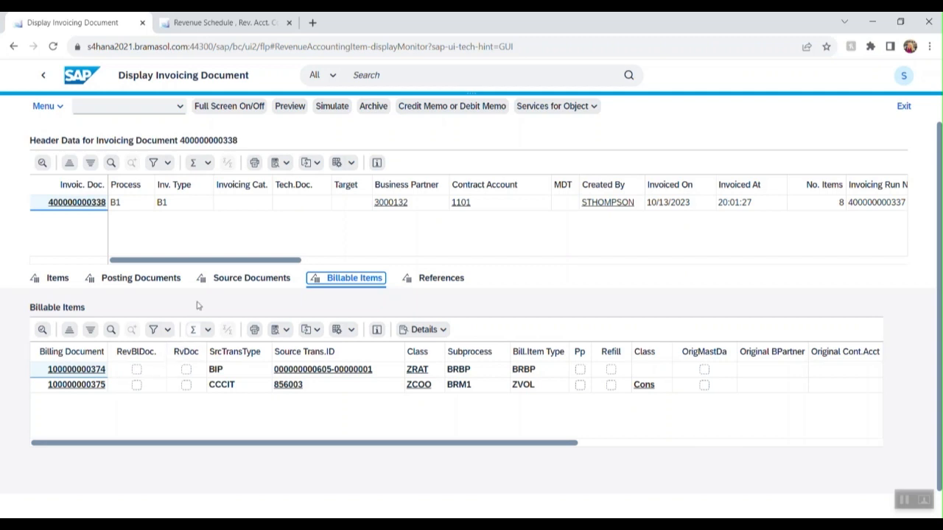
- Open the Simulate Revenue Posting Run app from the periodic activities for revenue accounting
left_click(81, 81)
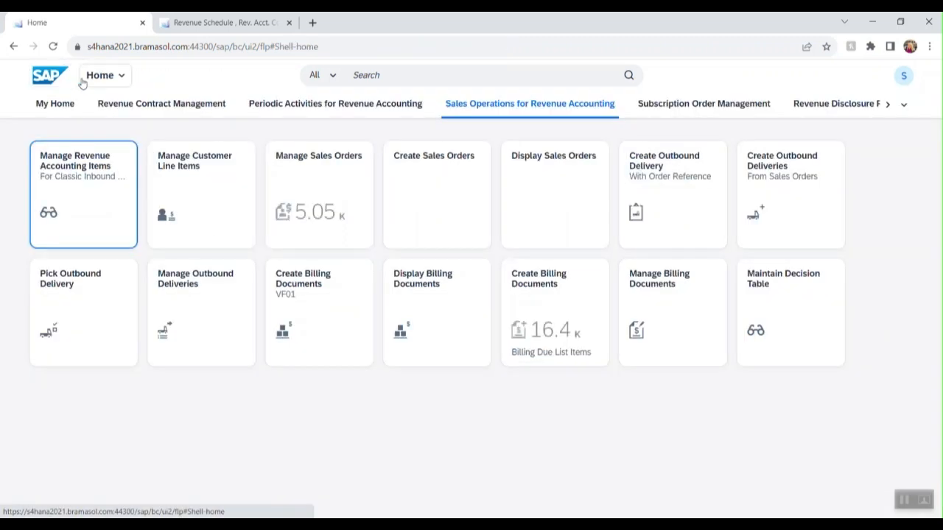
left_click(266, 111)
left_click(326, 206)
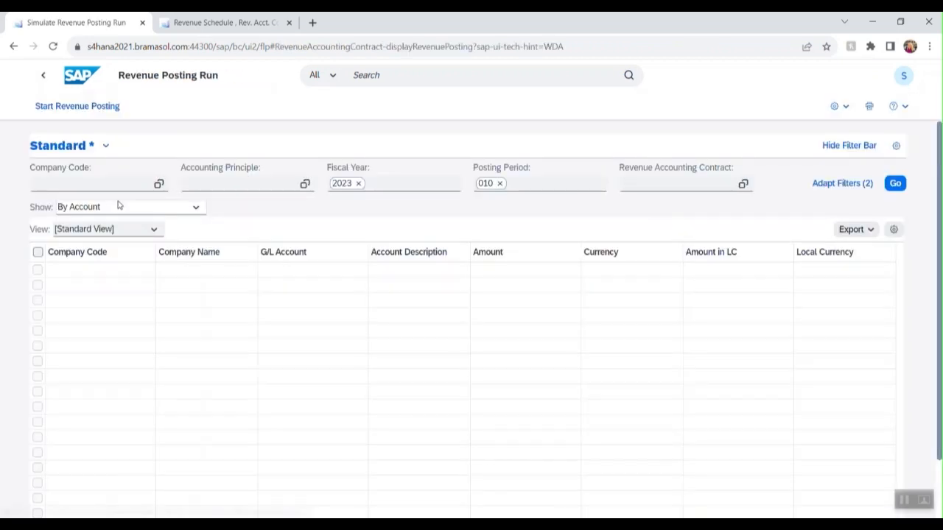
- Run the revenue posting simulation for company code 1770, accounting principle IFRS and revenue accounting contract 10010292
left_click(120, 184)
type("1770")
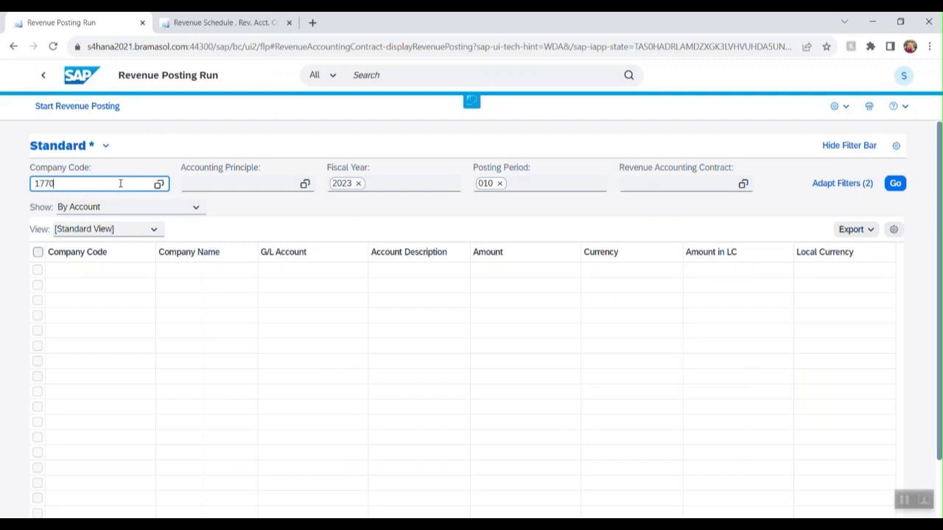
key("Tab")
type("ifrs")
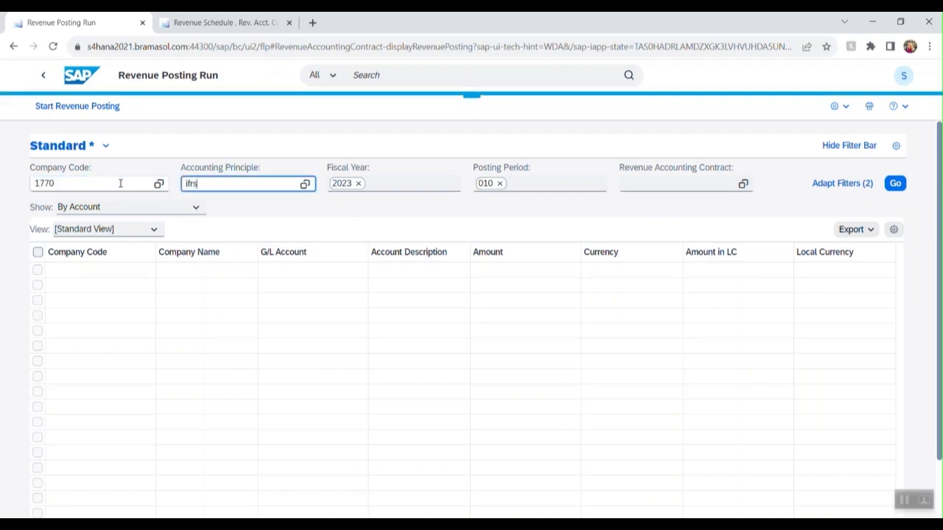
key("Tab")
key("Tab")
key("Tab")
type("10010292")
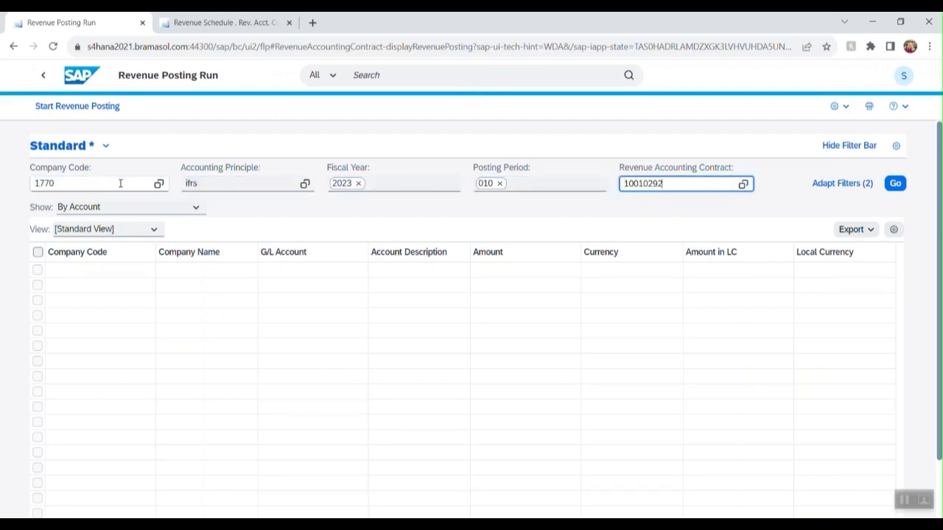
key("Return")
left_click(893, 186)
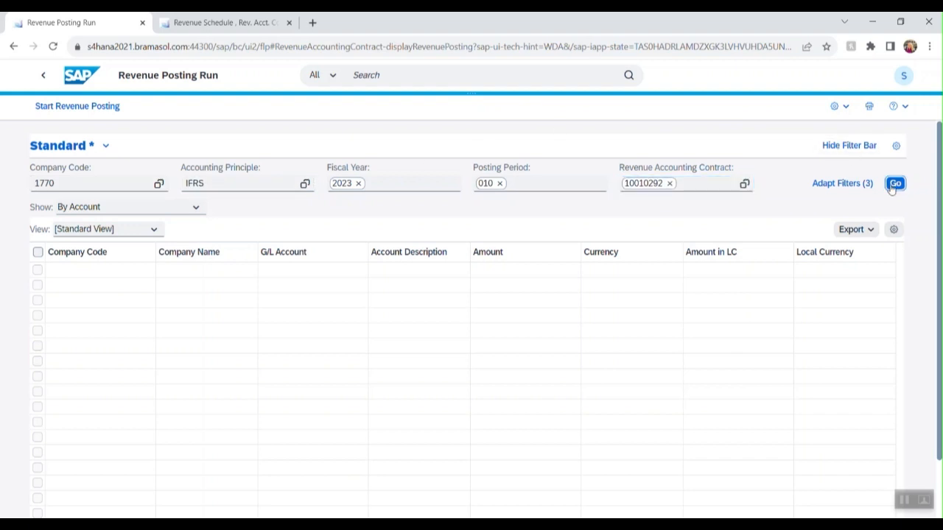
- Show the simulated results by posting and start the revenue posting for the contract
left_click(194, 209)
left_click(177, 266)
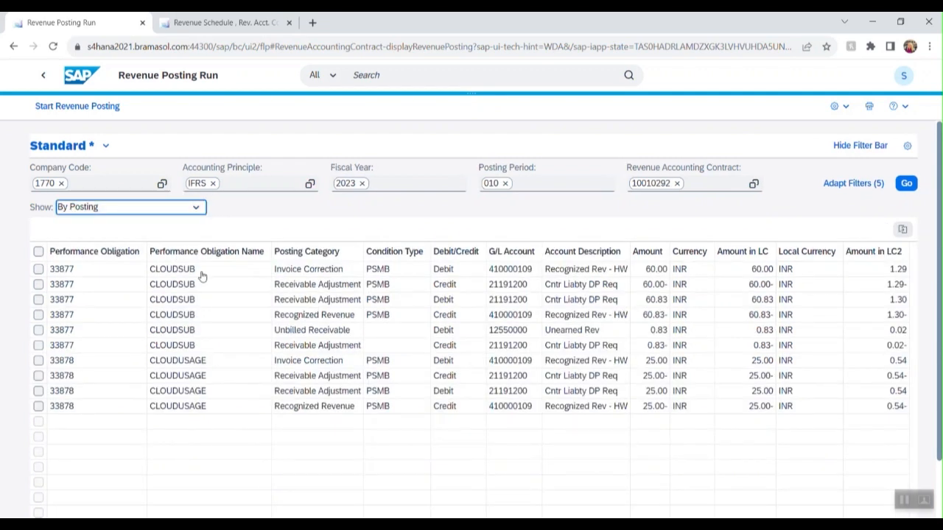
left_click(94, 109)
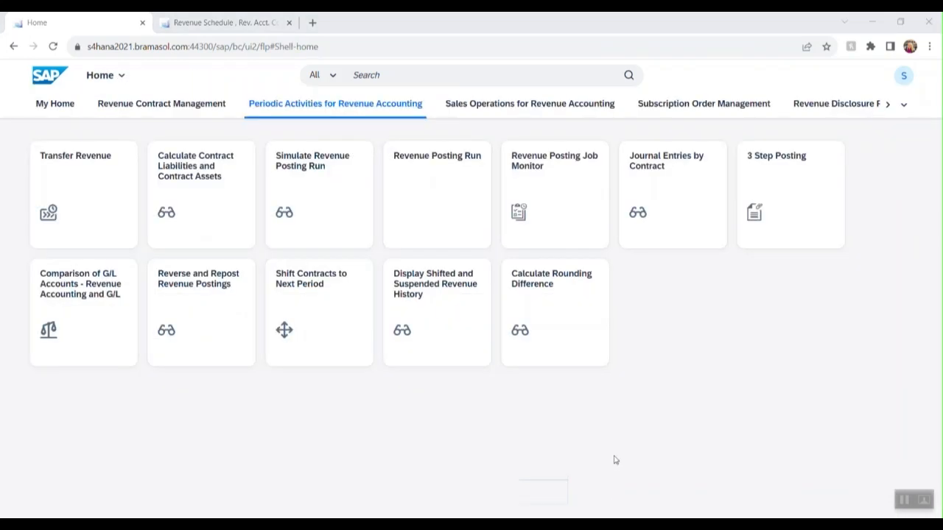
- List the journal entries by contract for company code 1770 and accounting principle IFRS
left_click(670, 210)
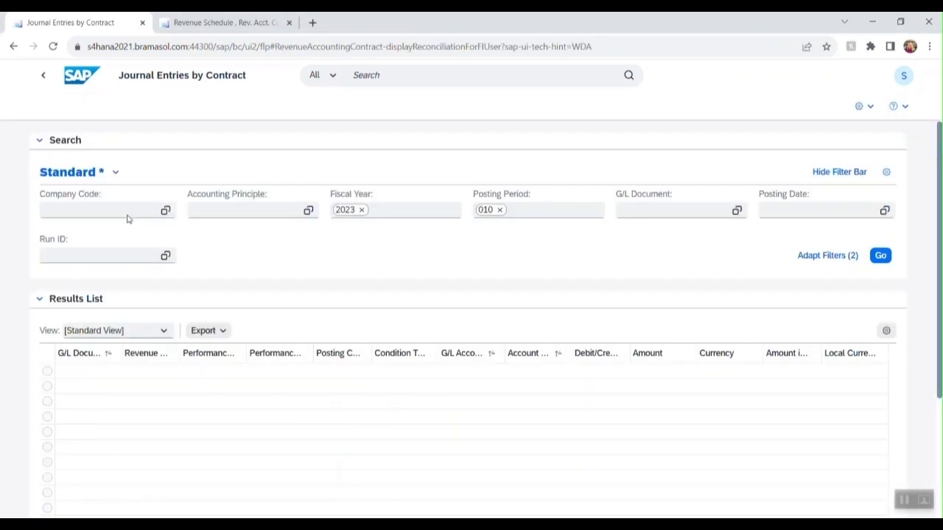
left_click(129, 213)
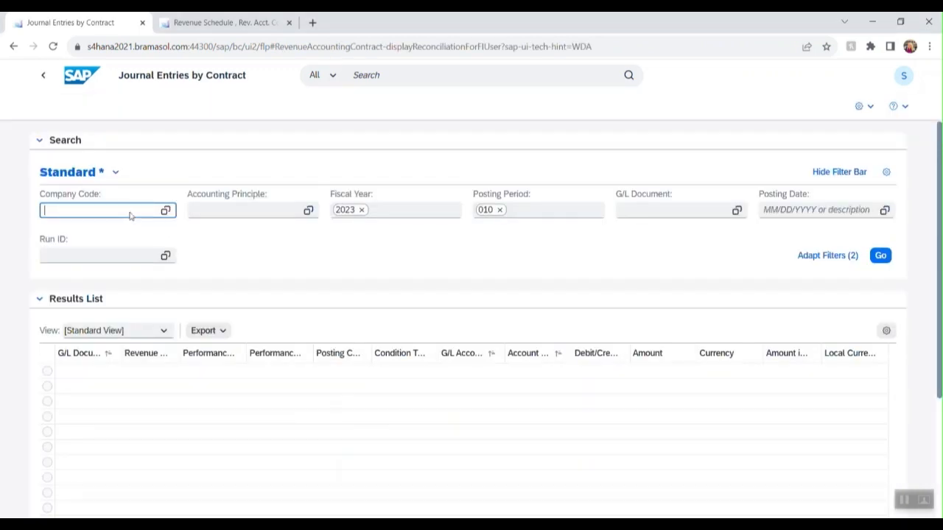
type("1770")
key("Tab")
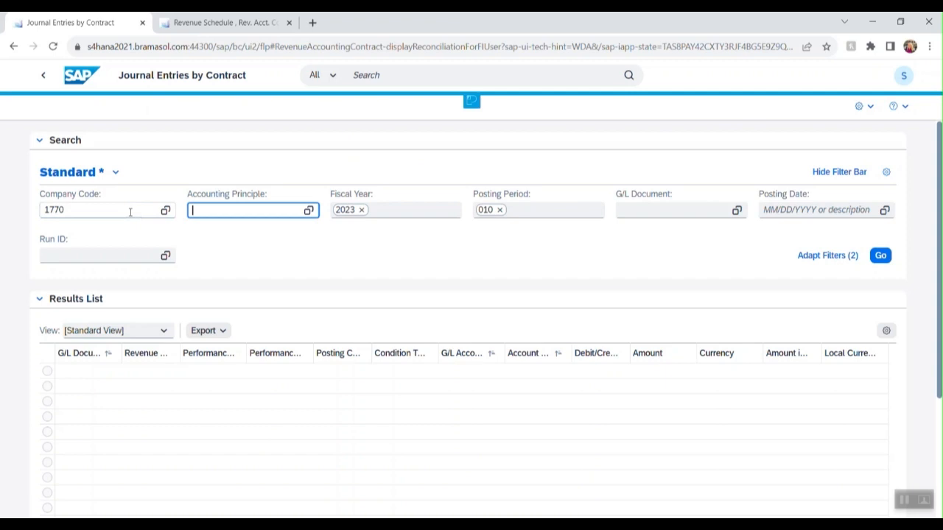
type("ifrs")
key("Tab")
key("Tab")
key("Tab")
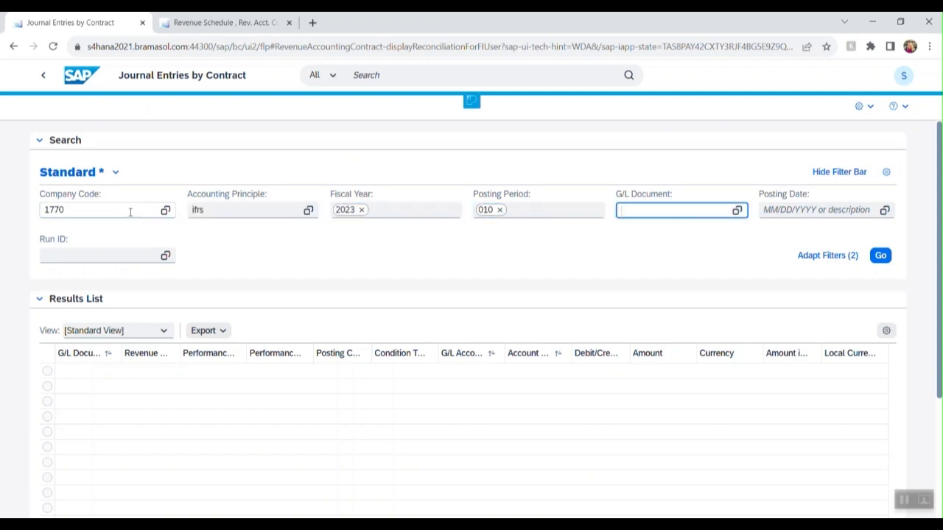
key("Return")
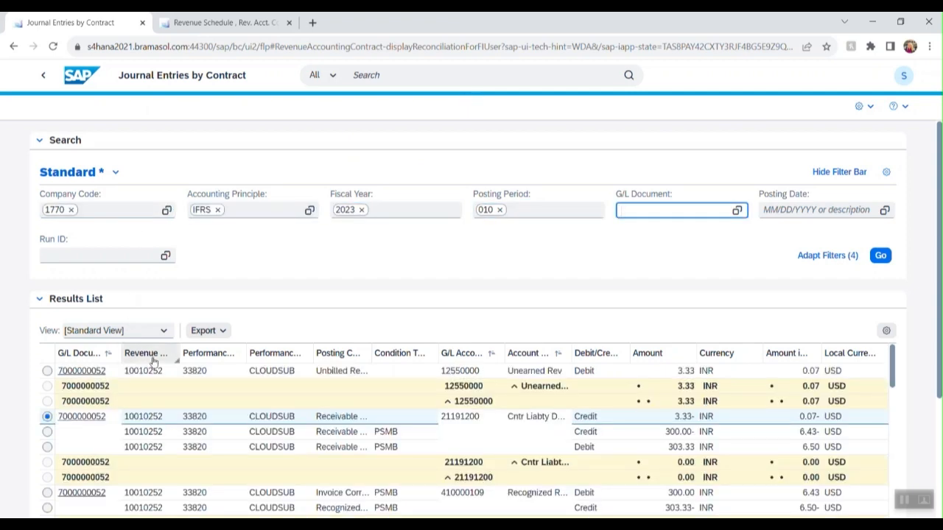
left_click(147, 353)
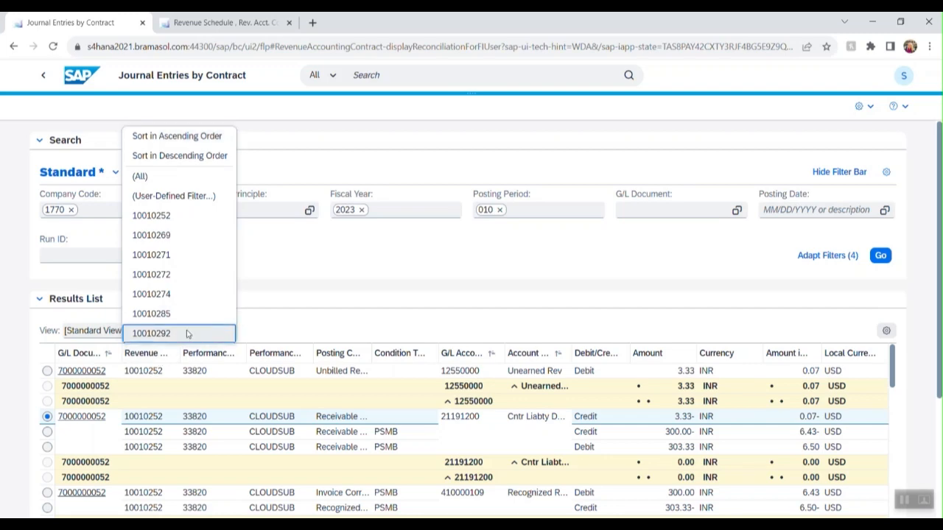
left_click(187, 335)
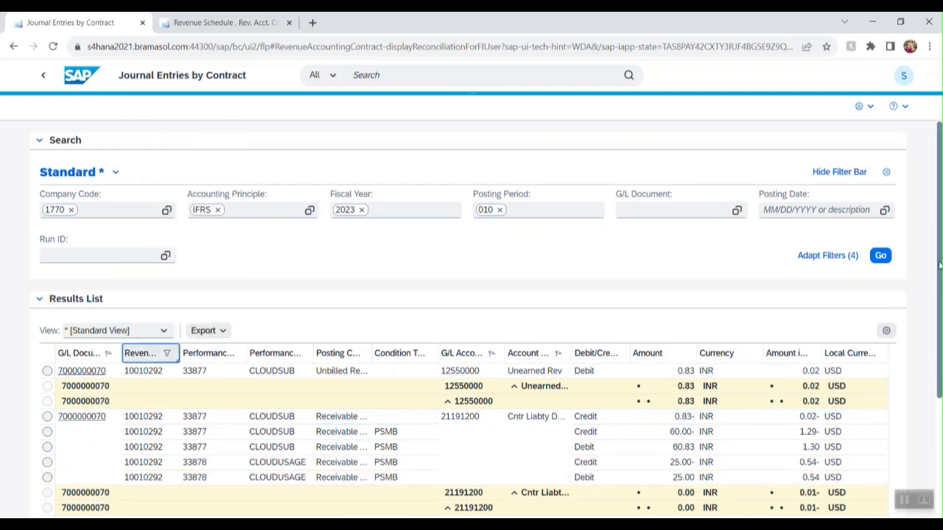
scroll(906, 295, "down", 3)
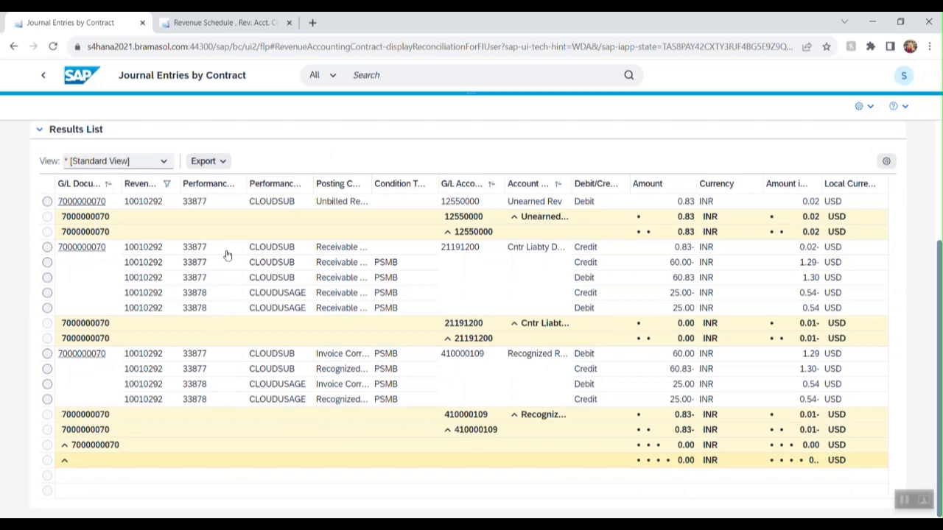
left_click(98, 202)
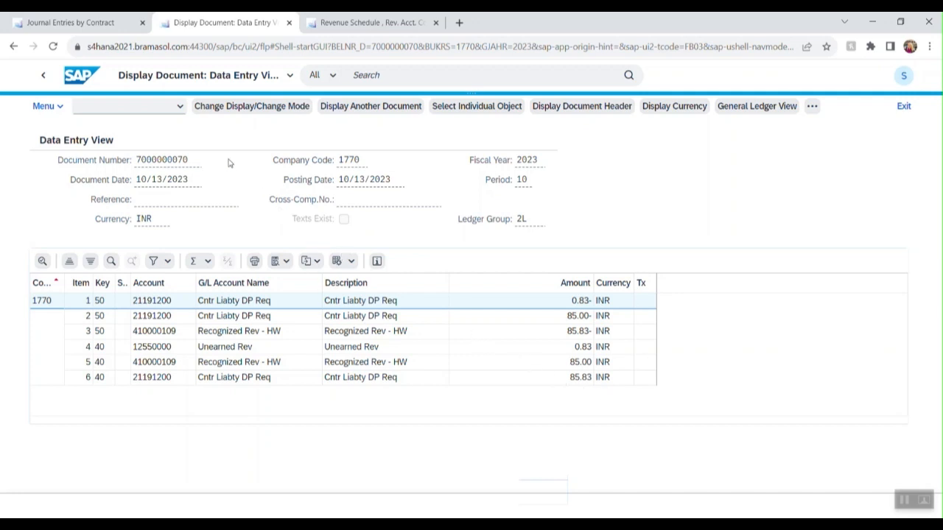
- Return to the contract's revenue schedule, refresh it to check the posted revenue and dismiss the message
left_click(361, 23)
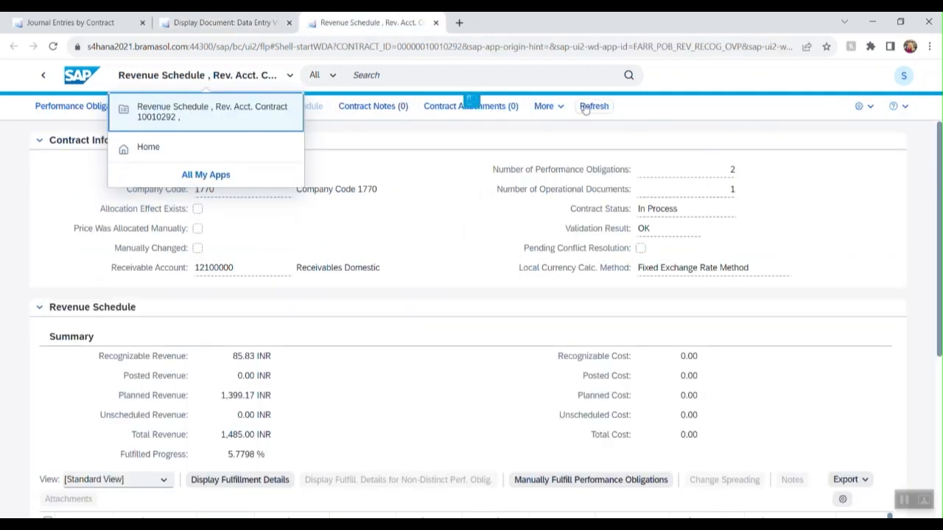
left_click(606, 132)
left_click(601, 110)
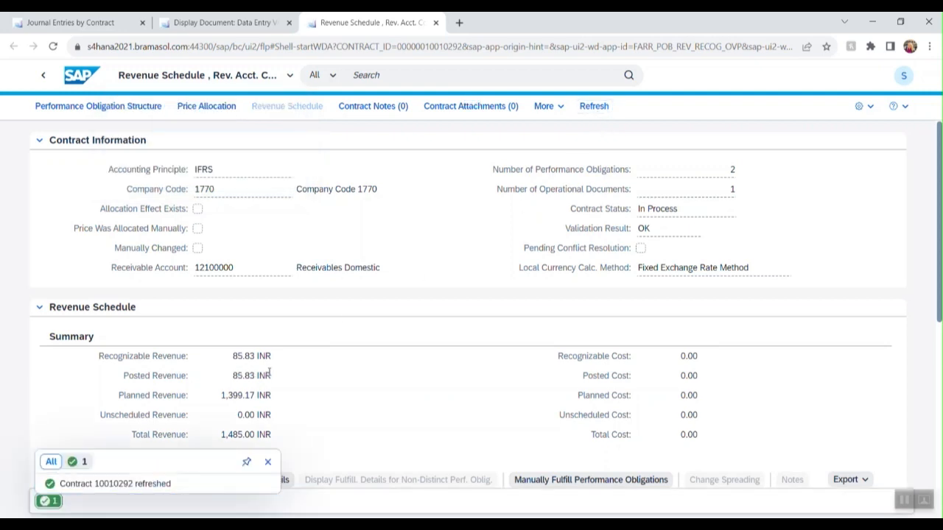
left_click(267, 461)
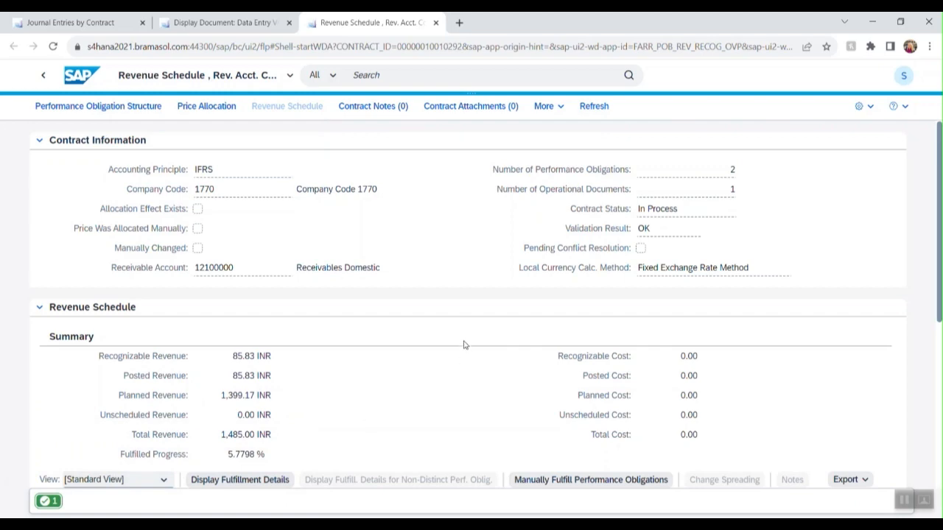